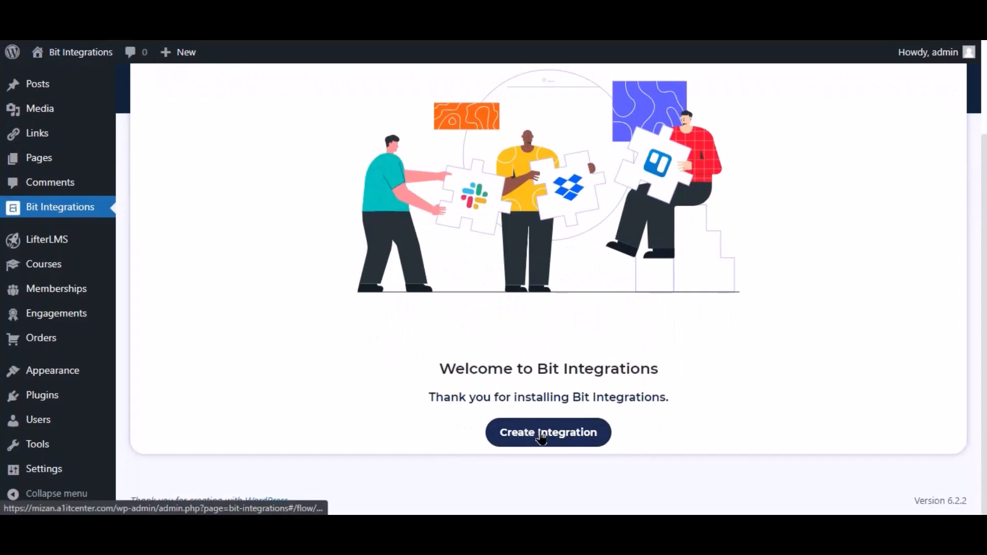
Create a new integration and choose LifterLMS as its trigger
{"action": "left_click", "coordinate": [530, 431]}
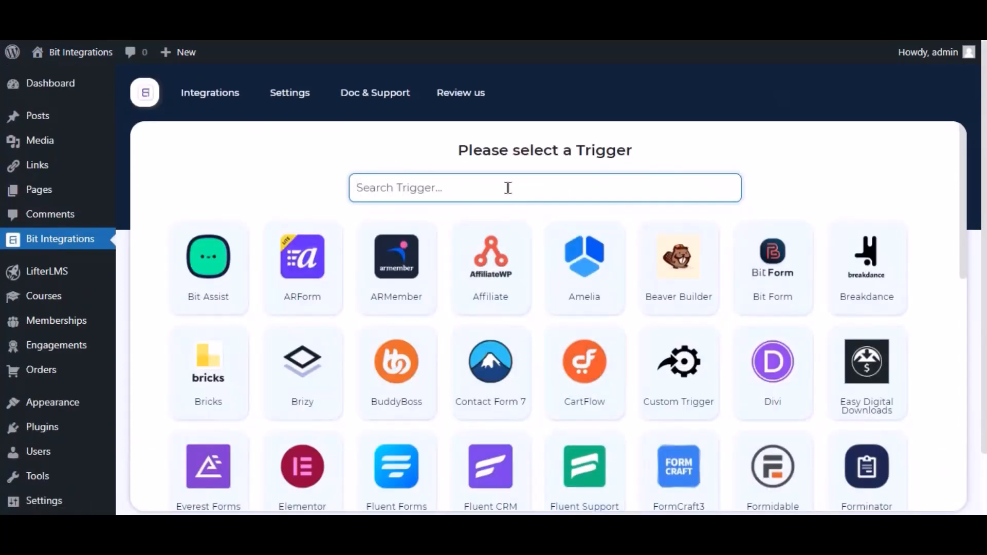
{"action": "type", "text": "lifter"}
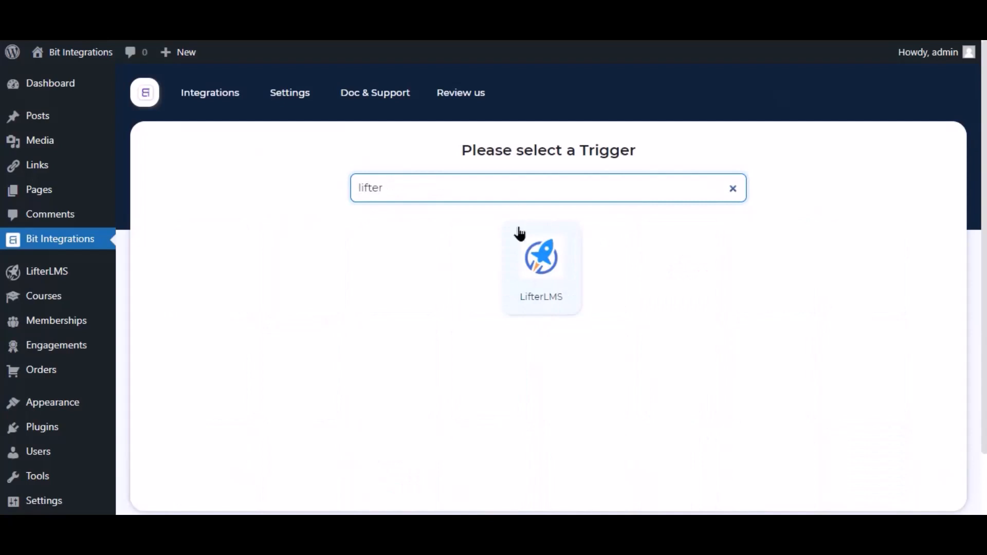
{"action": "left_click", "coordinate": [520, 232]}
Set the trigger task to "A user enroll in a course" for Any Course and proceed to the action selection
{"action": "left_click", "coordinate": [529, 363]}
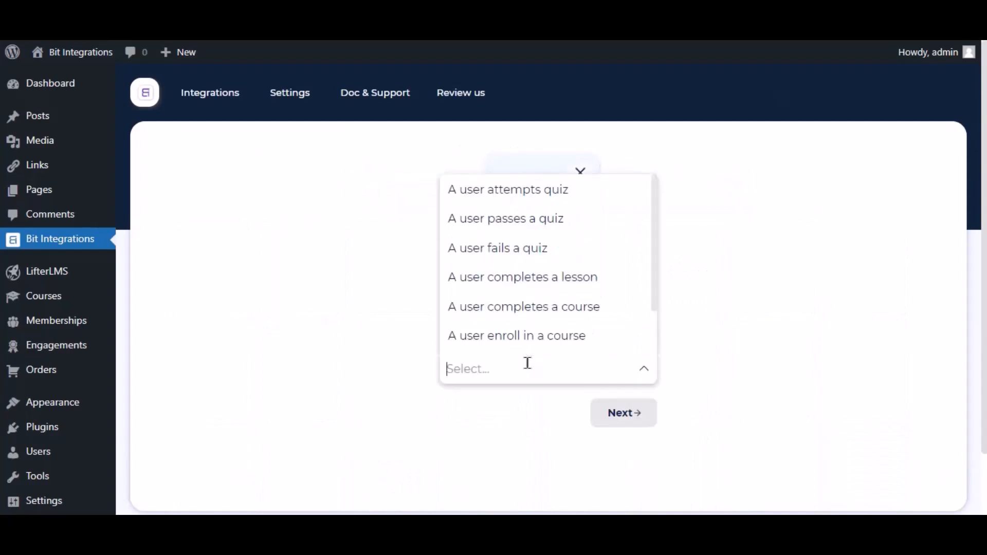
{"action": "left_click", "coordinate": [569, 335]}
{"action": "left_click", "coordinate": [495, 426]}
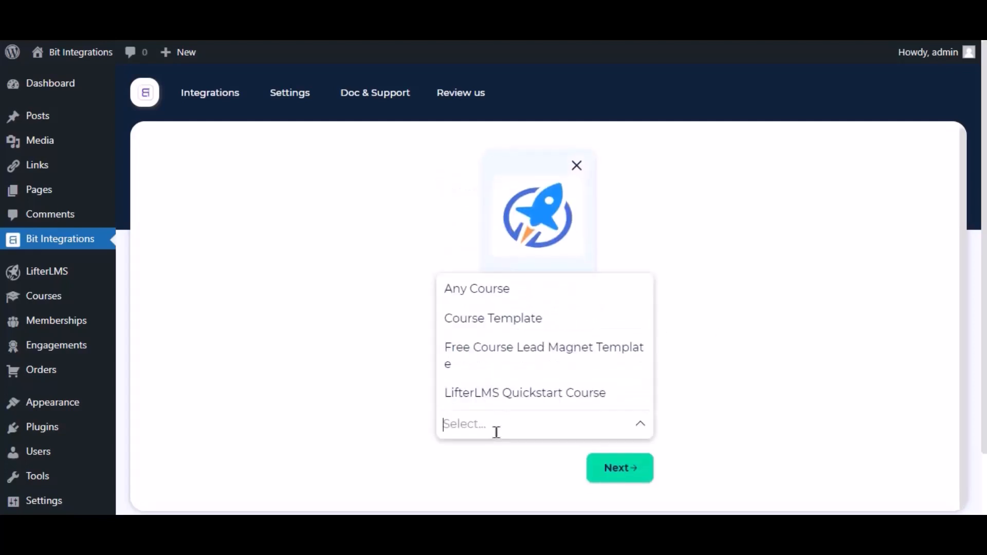
{"action": "left_click", "coordinate": [502, 288]}
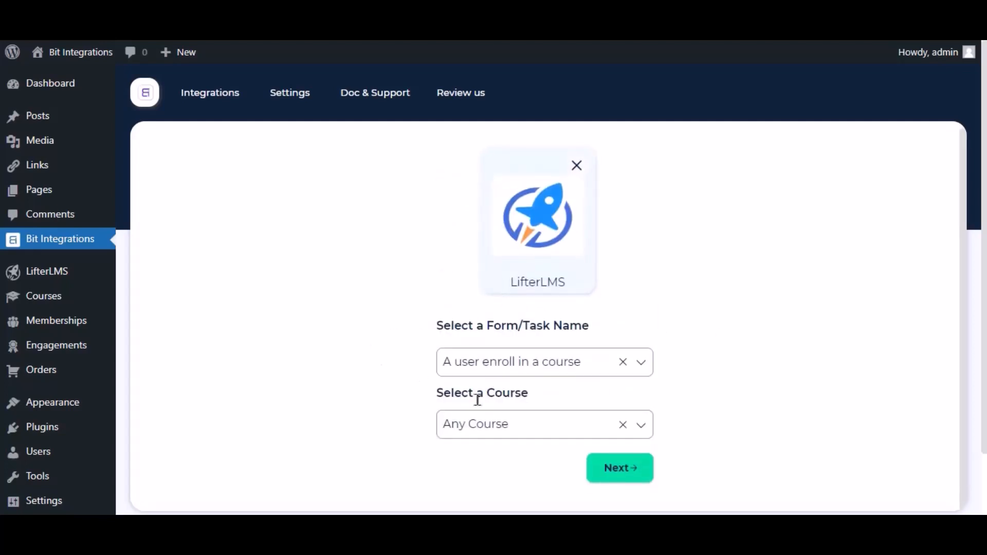
{"action": "left_click", "coordinate": [640, 472]}
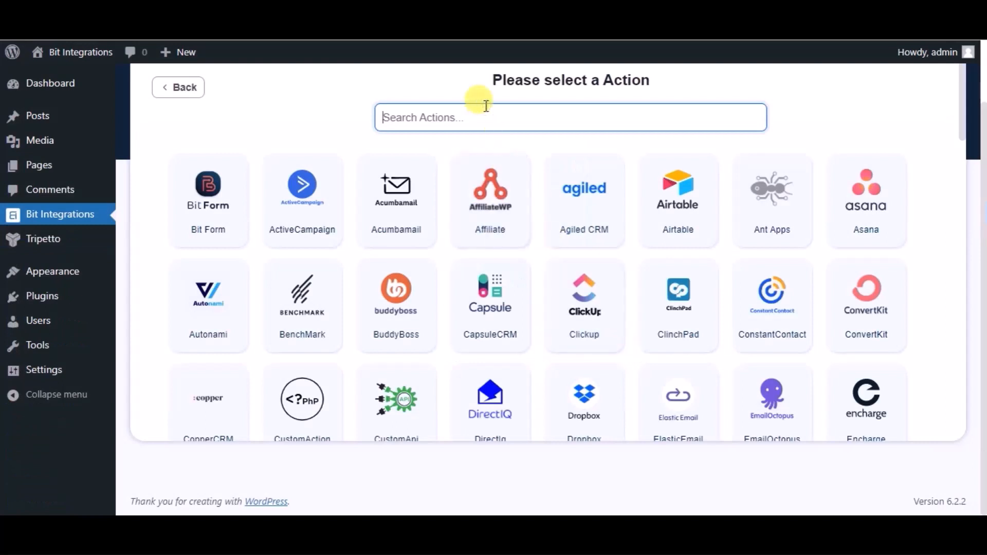
Choose Zoho Recruit as the action and set its data center to zoho.com
{"action": "type", "text": "zoho"}
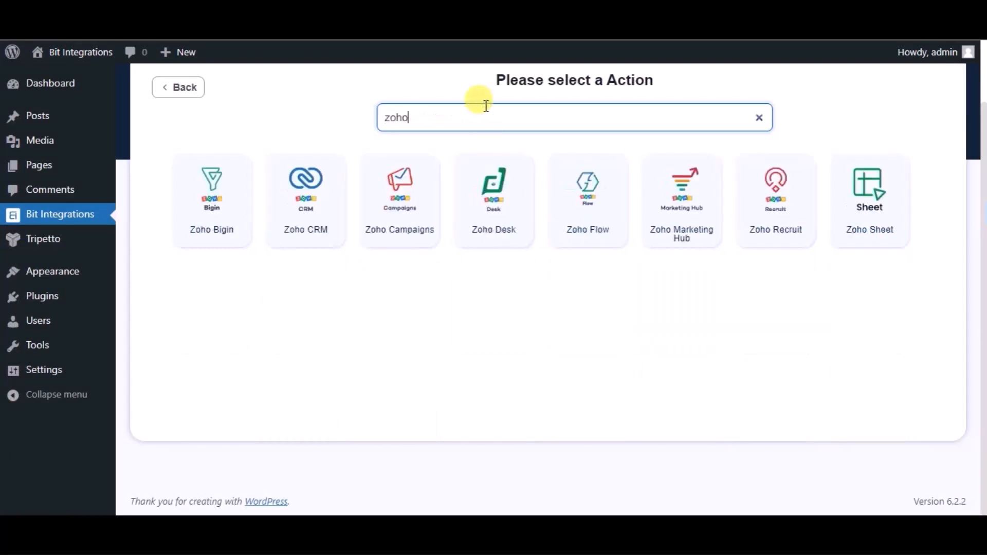
{"action": "type", "text": " re"}
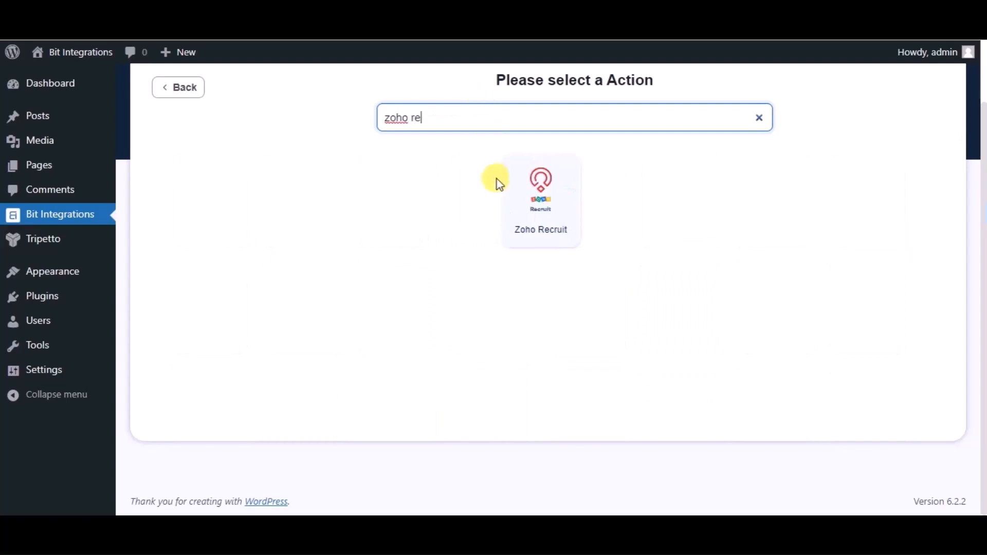
{"action": "left_click", "coordinate": [517, 187]}
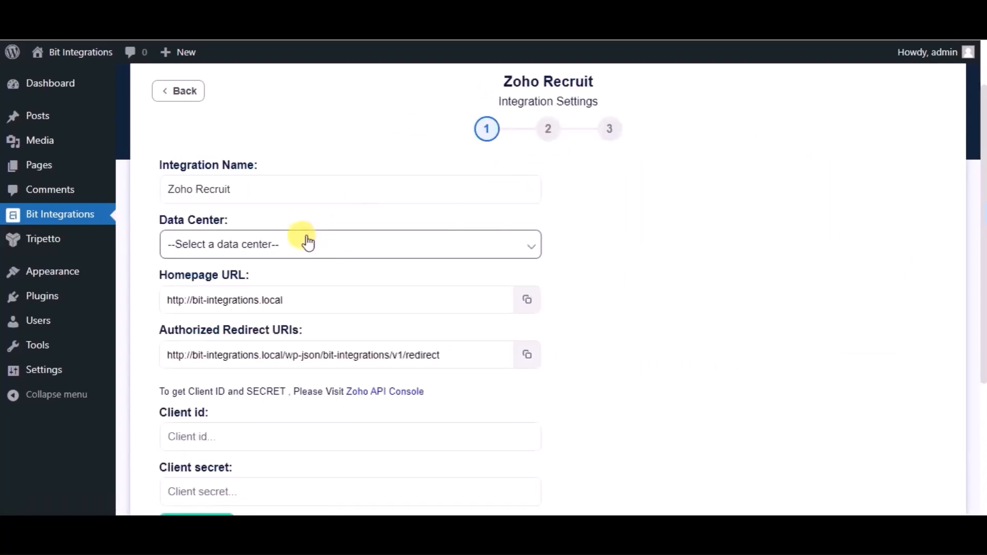
{"action": "left_click", "coordinate": [308, 241]}
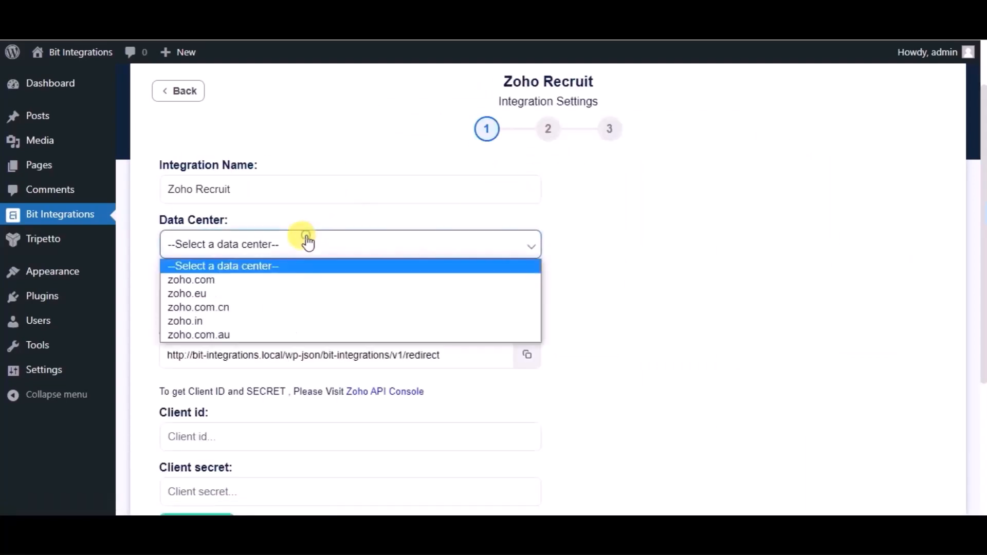
{"action": "left_click", "coordinate": [190, 285]}
Switch to the Zoho API Console and start a new Server-based Applications client named Bit Integrations
{"action": "scroll", "coordinate": [461, 402], "scroll_direction": "down", "scroll_amount": 2}
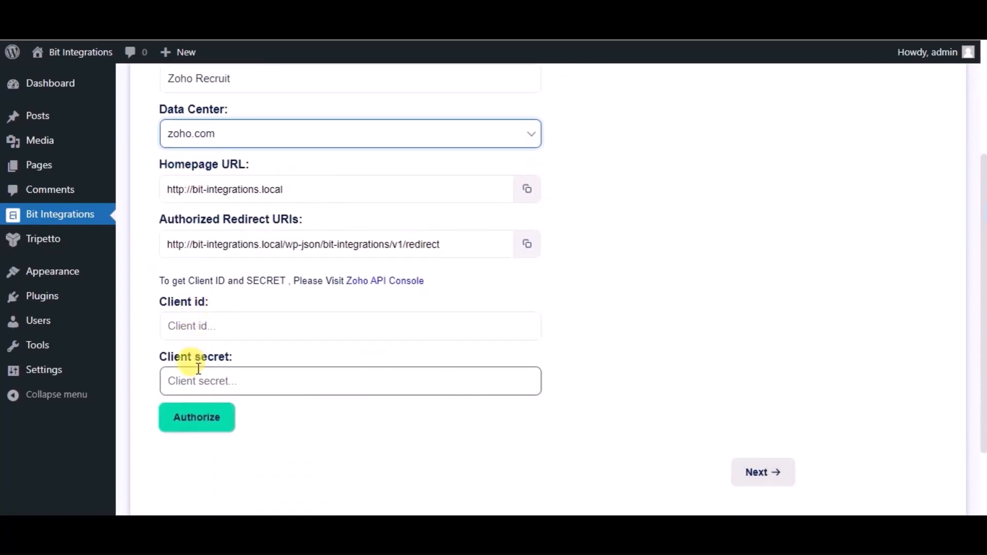
{"action": "left_click", "coordinate": [408, 284]}
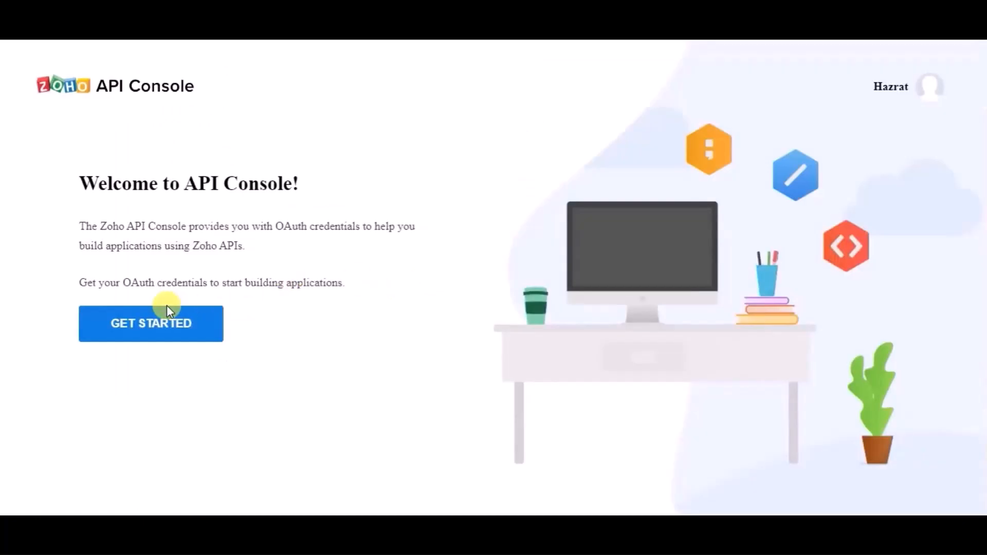
{"action": "left_click", "coordinate": [175, 326]}
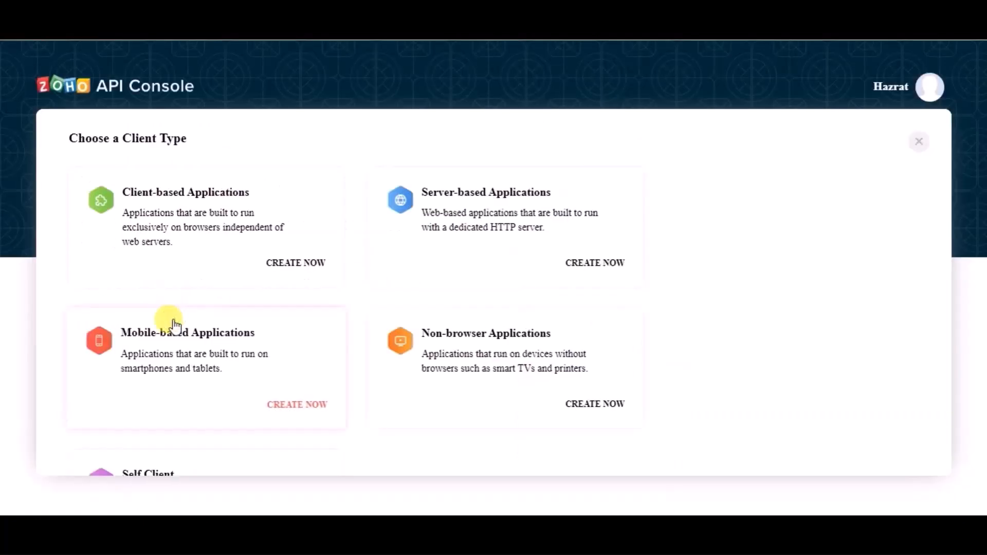
{"action": "left_click", "coordinate": [519, 196]}
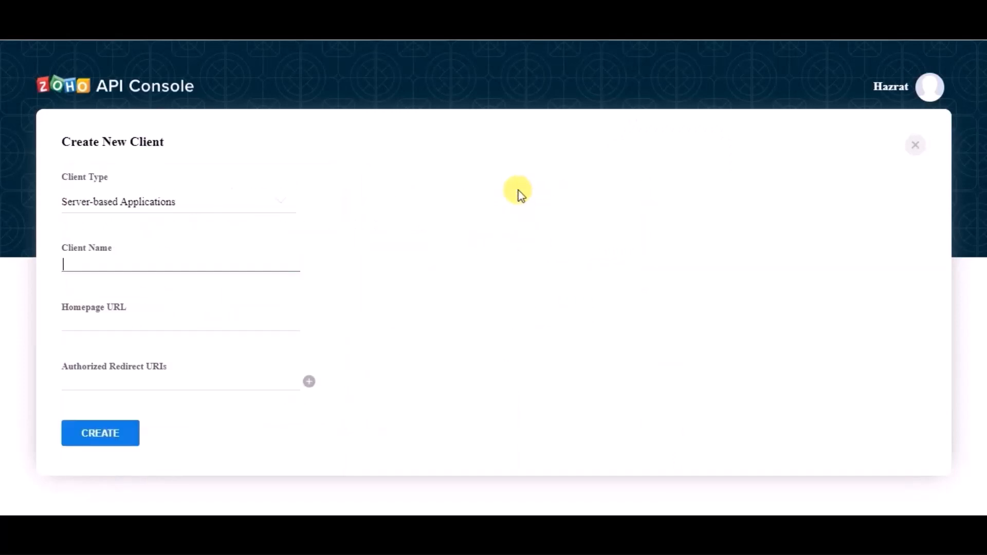
{"action": "left_click", "coordinate": [165, 268]}
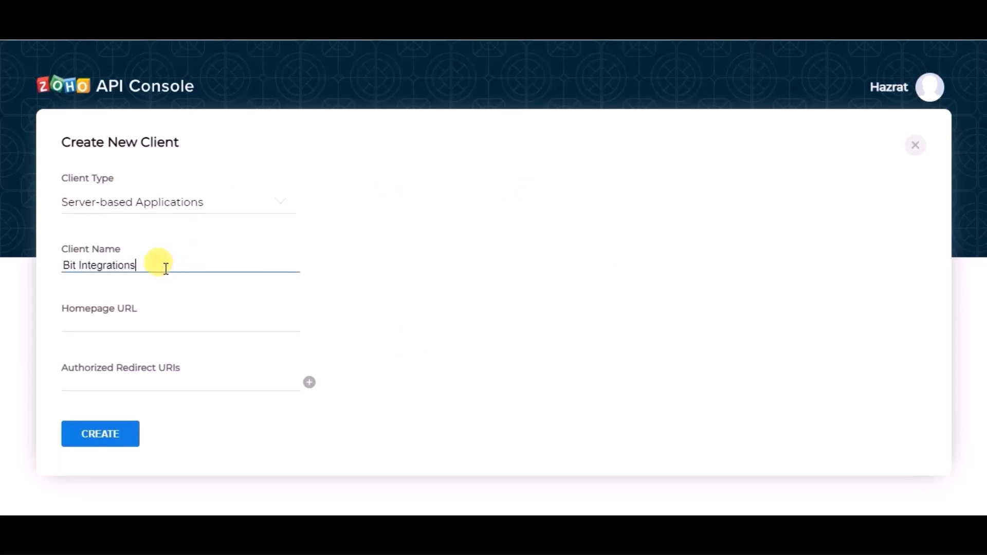
{"action": "left_click", "coordinate": [139, 322]}
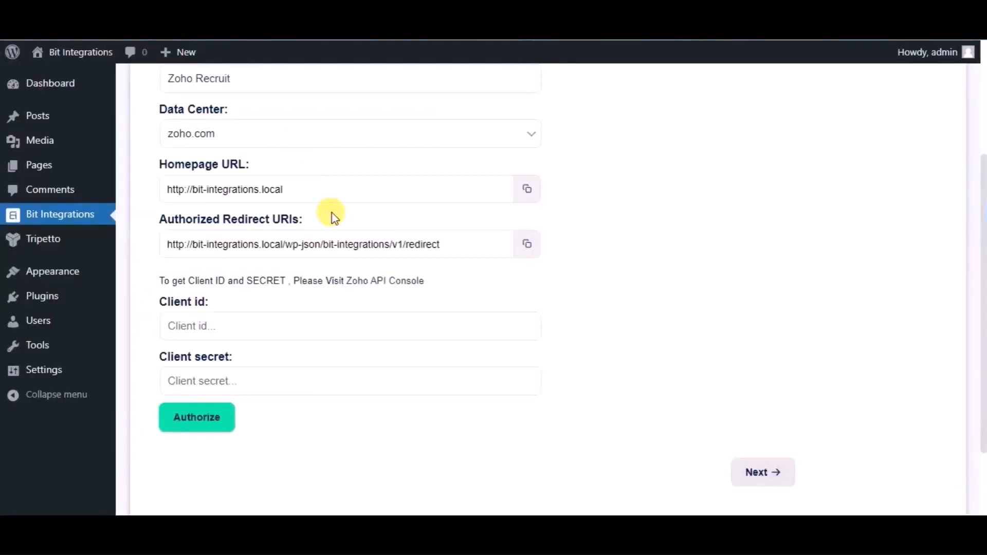
{"action": "left_click", "coordinate": [527, 189]}
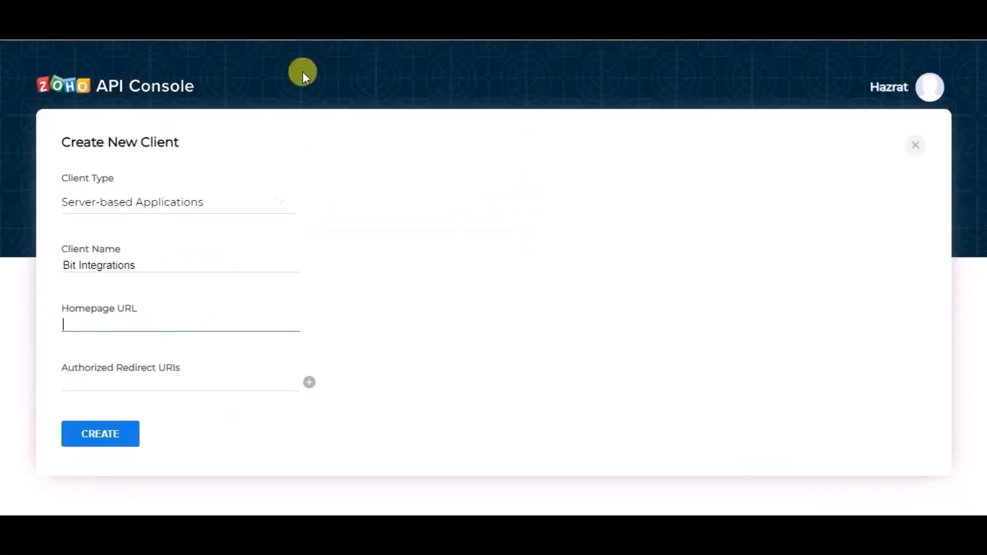
{"action": "key", "text": "ctrl+v"}
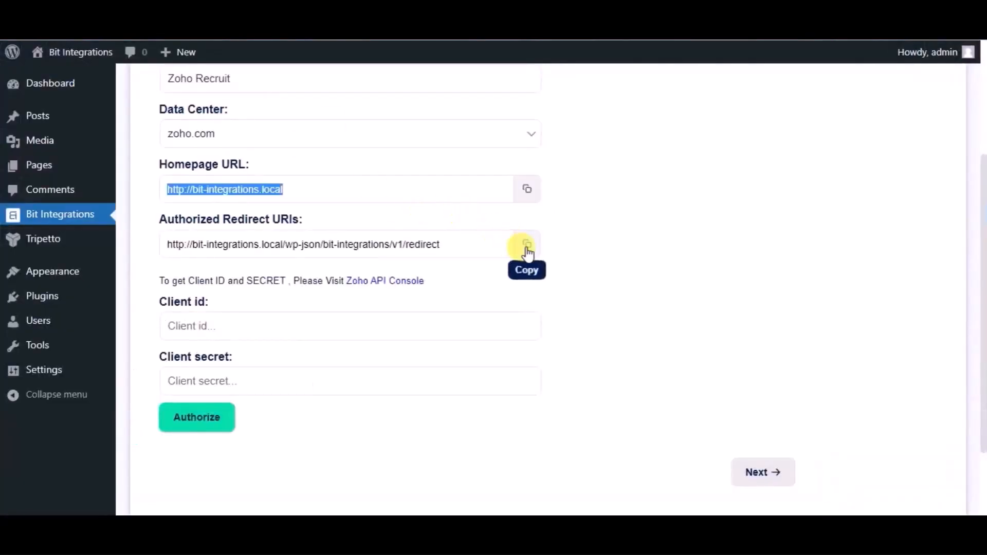
Copy the authorized redirect URI from the integration settings into the new Zoho client and create the client
{"action": "left_click", "coordinate": [528, 251]}
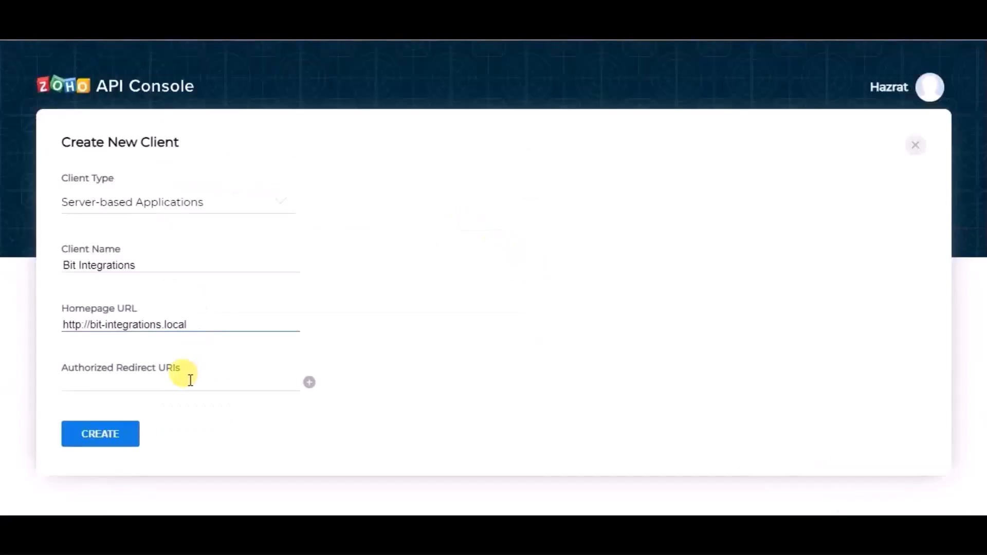
{"action": "left_click", "coordinate": [190, 381]}
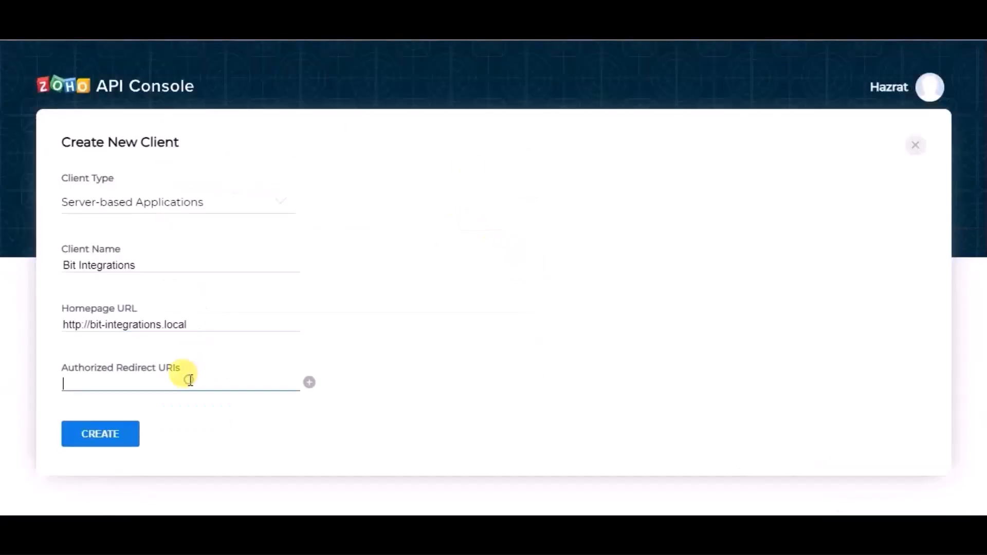
{"action": "key", "text": "ctrl+v"}
{"action": "left_click", "coordinate": [127, 430]}
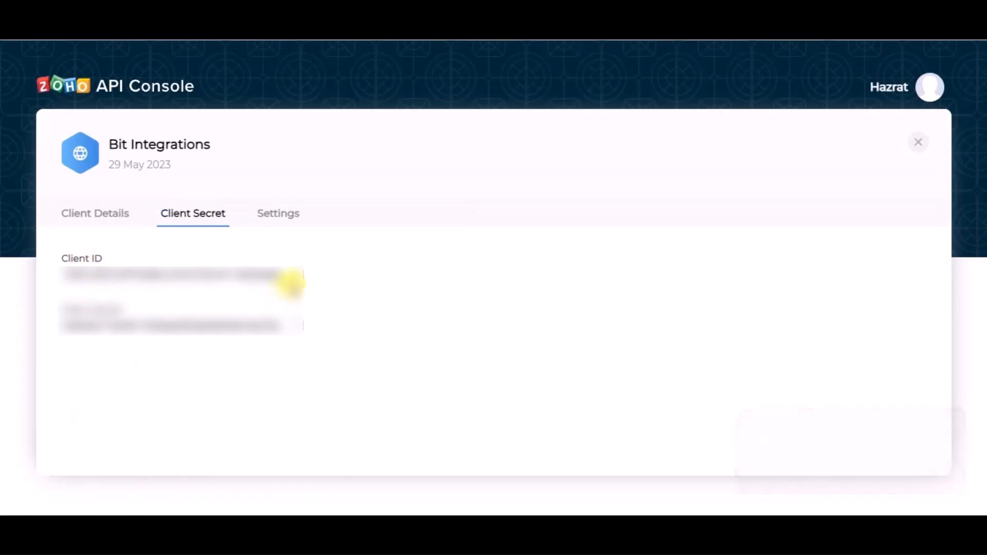
Copy the client ID and client secret from the Zoho API Console into the matching fields of the Zoho Recruit integration settings
{"action": "left_click", "coordinate": [291, 275]}
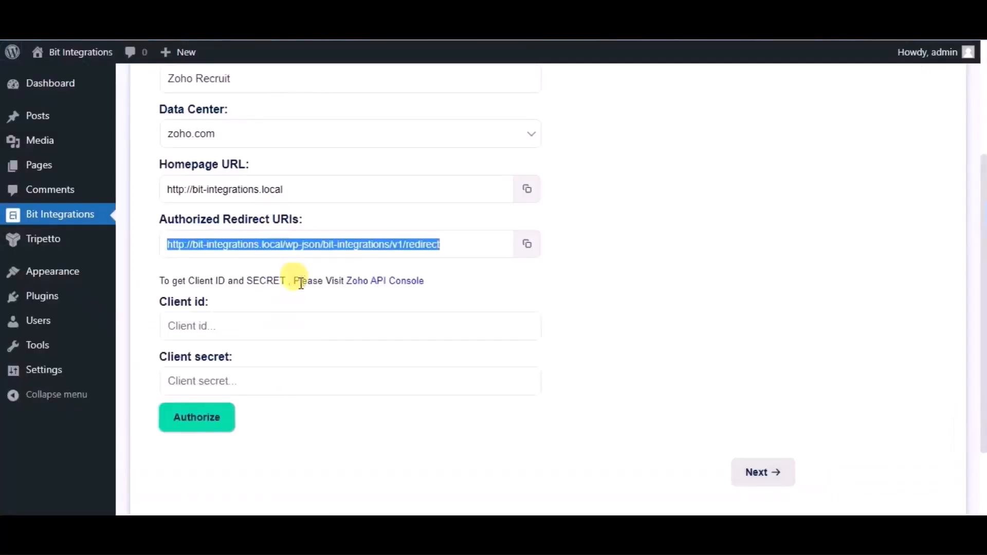
{"action": "left_click", "coordinate": [260, 324]}
{"action": "key", "text": "ctrl+v"}
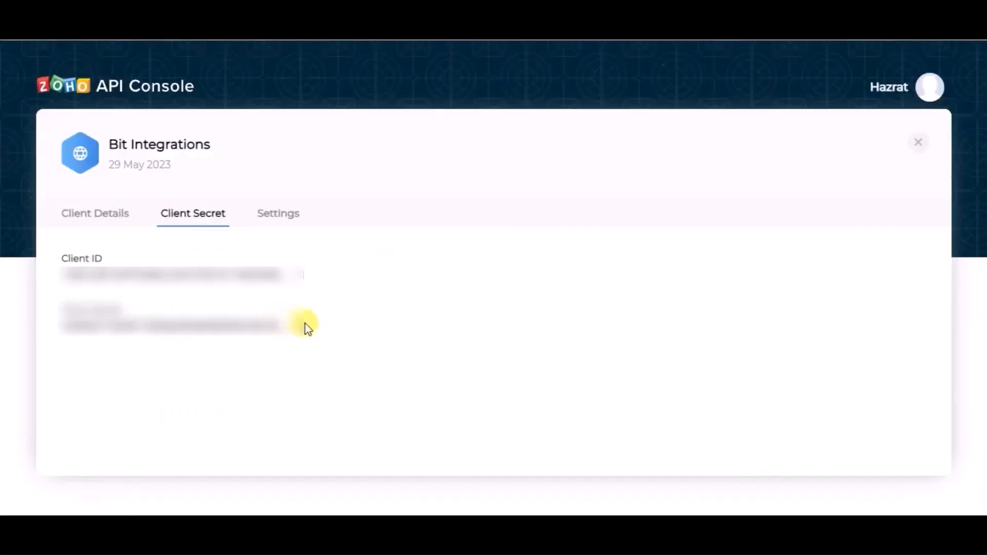
{"action": "left_click", "coordinate": [302, 334]}
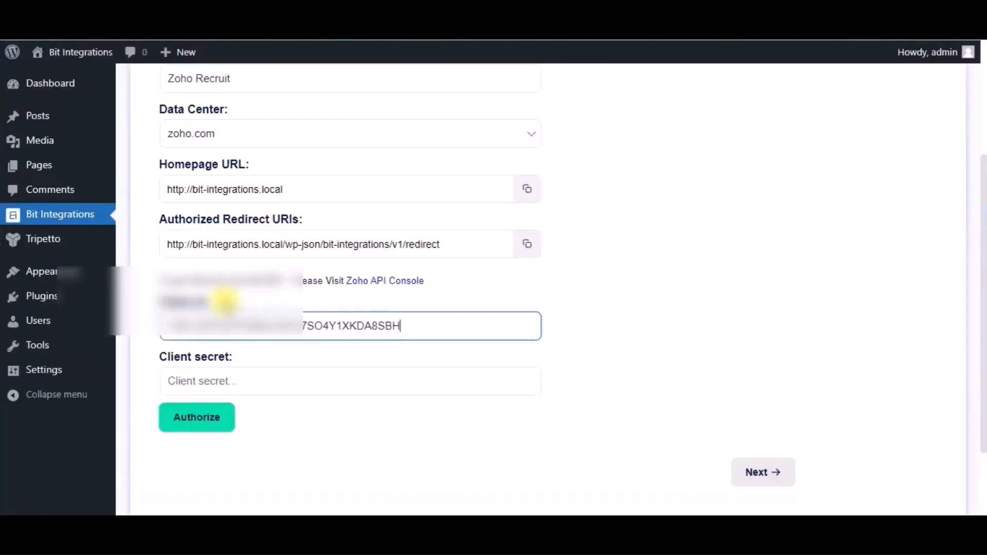
{"action": "left_click", "coordinate": [230, 378]}
{"action": "key", "text": "ctrl+v"}
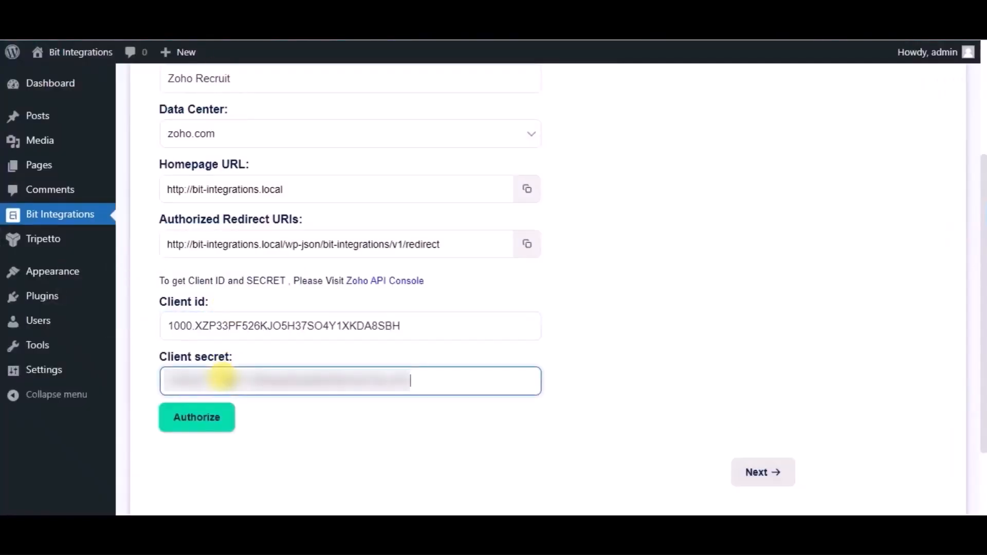
Authorize the Zoho Recruit connection, accept the requested Zoho account access, and continue to the second settings stage
{"action": "left_click", "coordinate": [206, 430]}
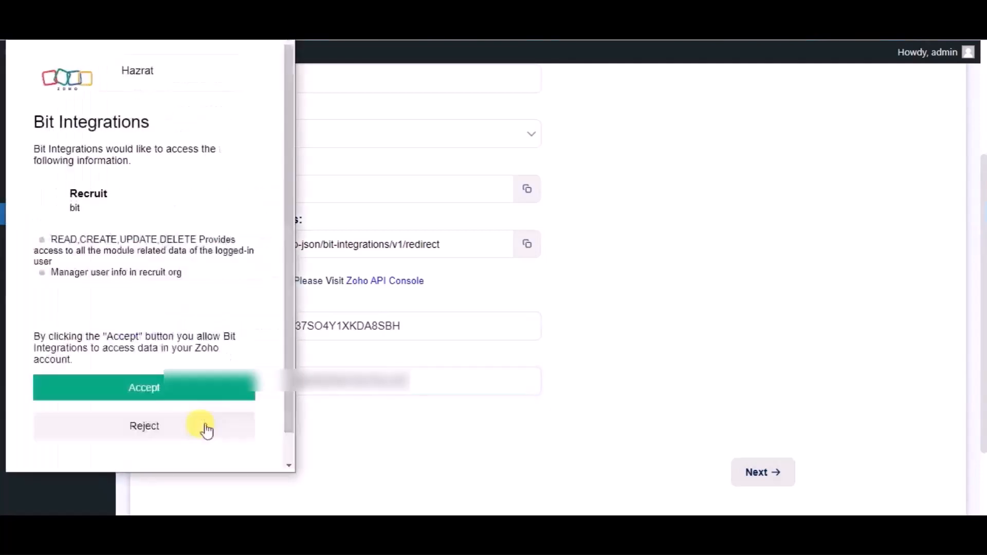
{"action": "left_click", "coordinate": [192, 392]}
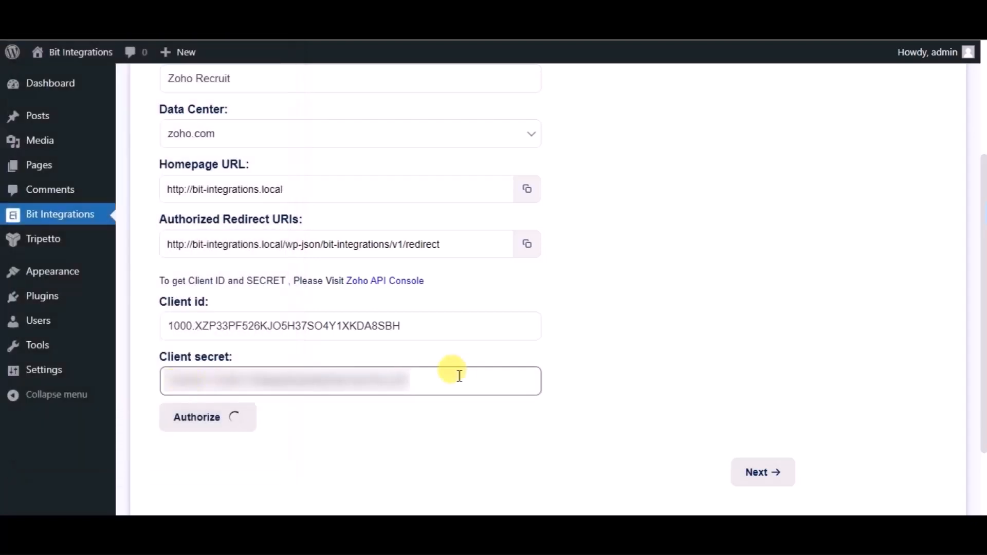
{"action": "scroll", "coordinate": [640, 377], "scroll_direction": "down", "scroll_amount": 2}
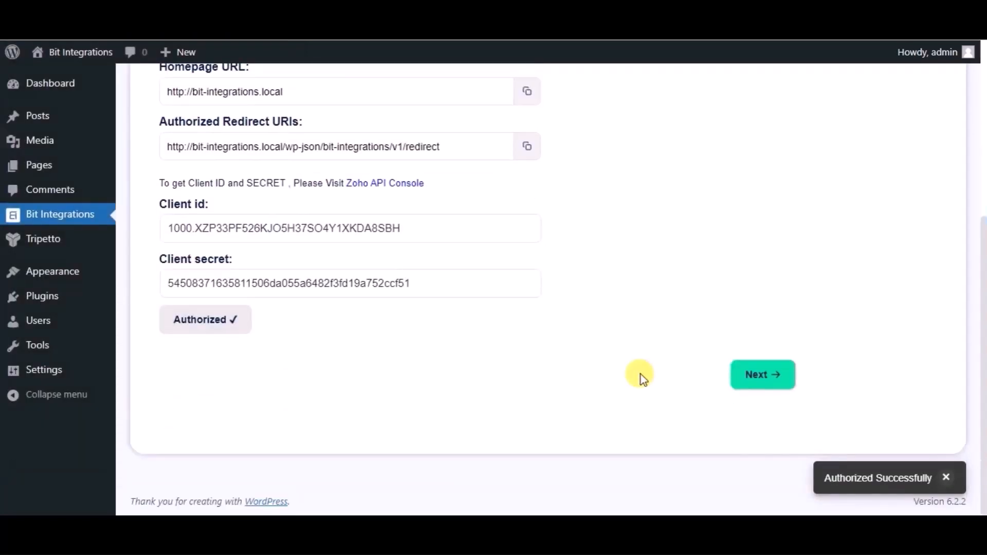
{"action": "left_click", "coordinate": [754, 375]}
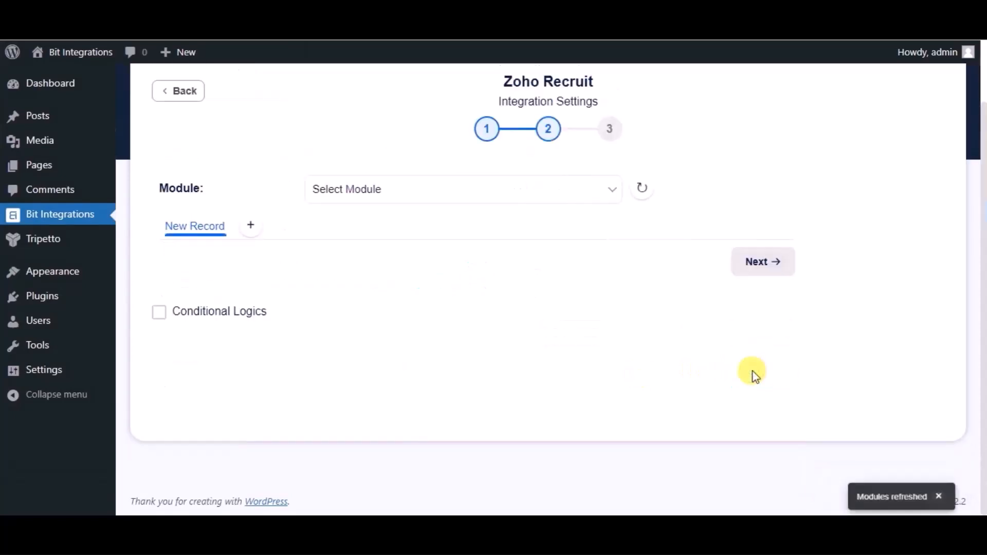
Set the module to Candidates and map the Name form field to the Zoho Last Name field
{"action": "left_click", "coordinate": [525, 203]}
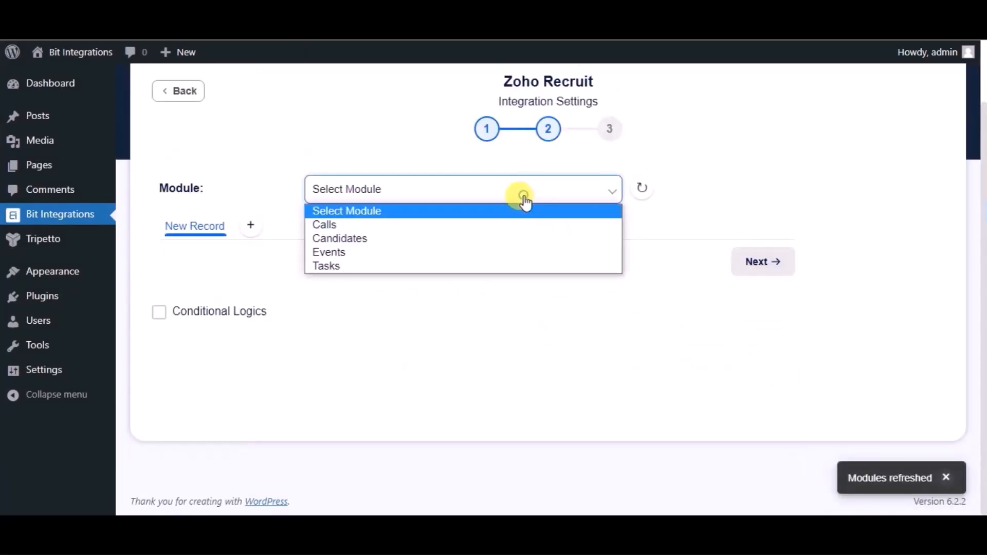
{"action": "left_click", "coordinate": [411, 240]}
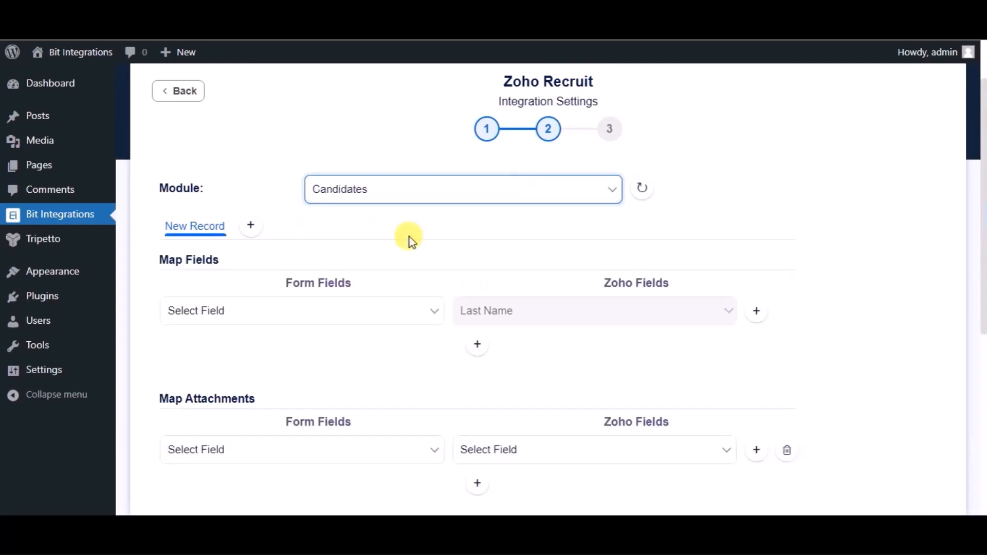
{"action": "left_click", "coordinate": [376, 312]}
{"action": "left_click", "coordinate": [251, 362]}
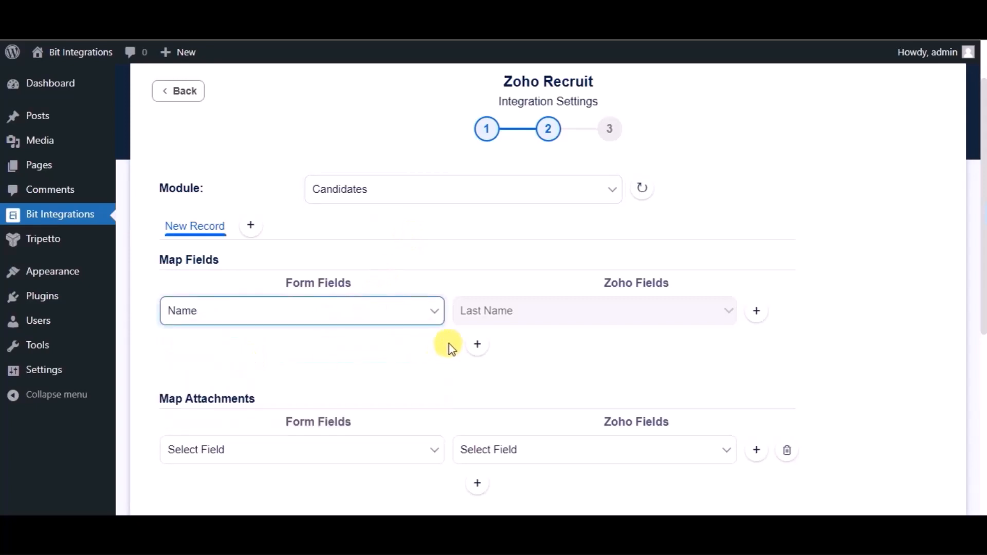
Add a second field mapping from the Email address form field to the Zoho Email field
{"action": "left_click", "coordinate": [477, 345]}
{"action": "left_click", "coordinate": [345, 352]}
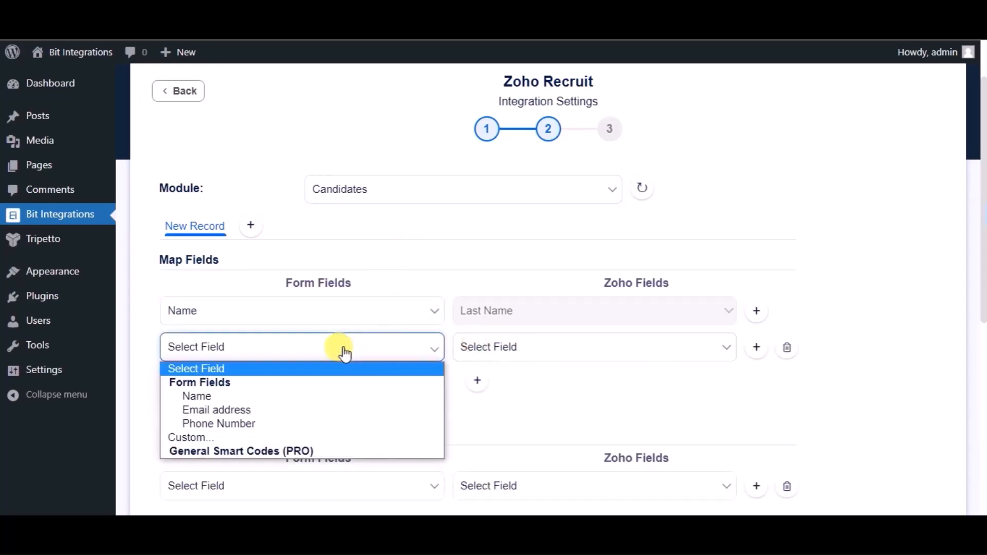
{"action": "left_click", "coordinate": [275, 410]}
{"action": "left_click", "coordinate": [481, 360]}
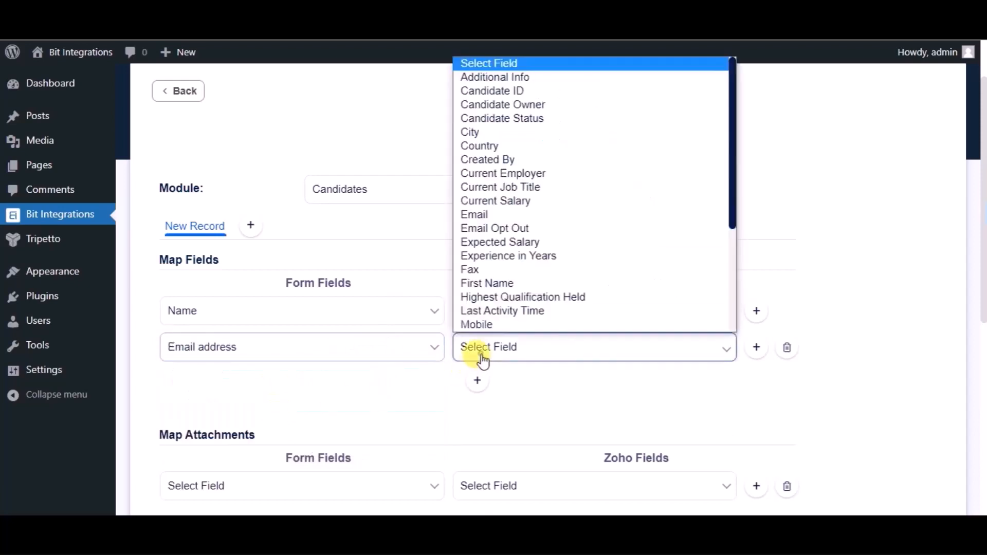
{"action": "left_click", "coordinate": [499, 215]}
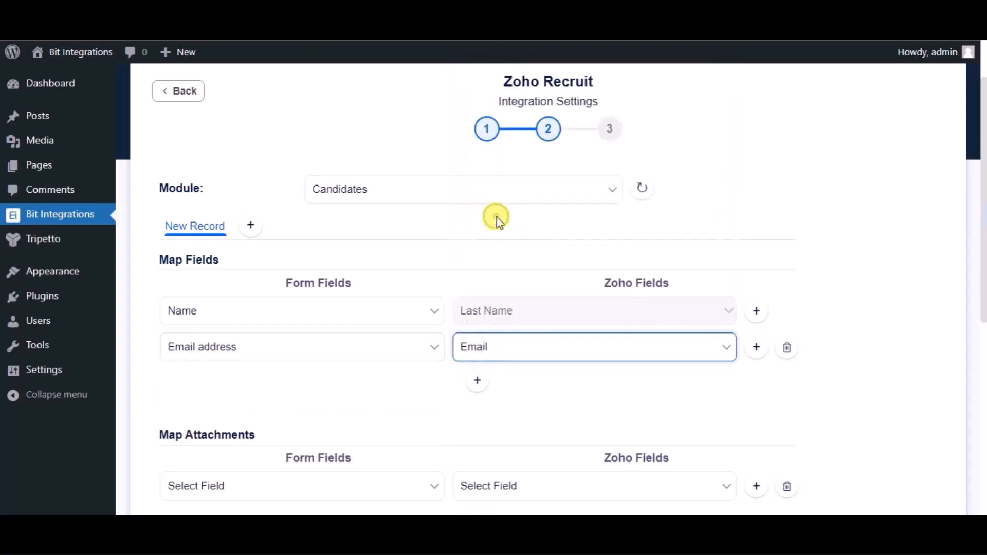
Add a third field mapping from the Phone Number form field to the Zoho Mobile field
{"action": "left_click", "coordinate": [477, 381]}
{"action": "left_click", "coordinate": [367, 381]}
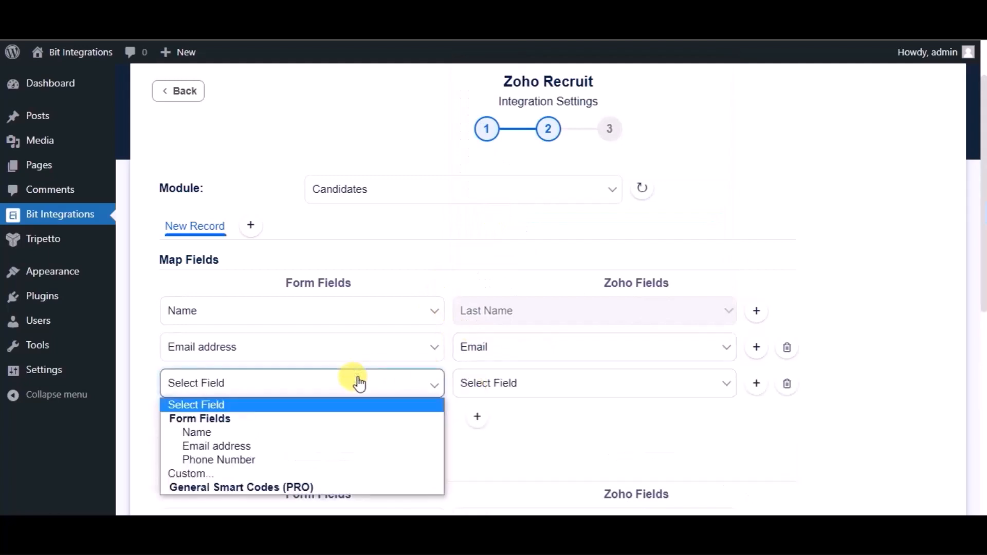
{"action": "left_click", "coordinate": [266, 461]}
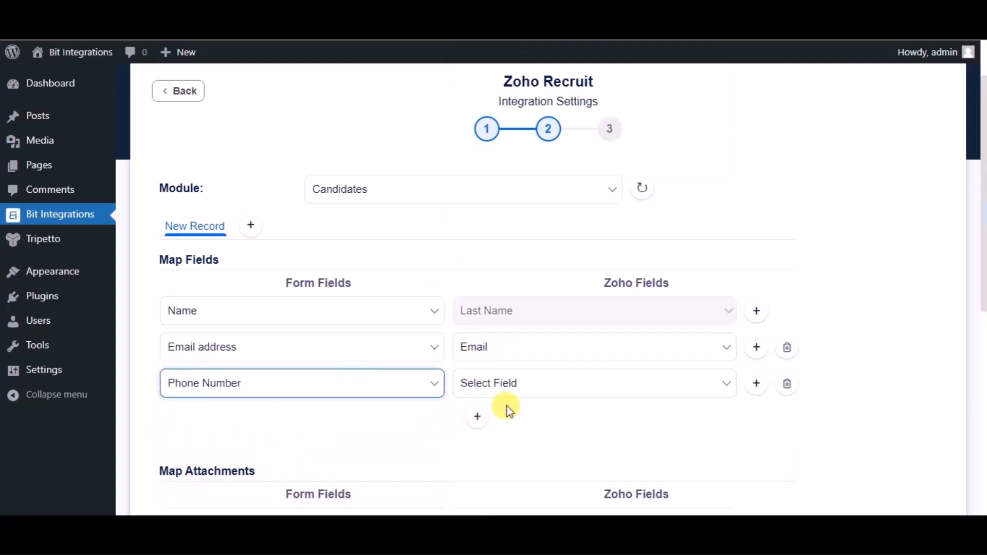
{"action": "left_click", "coordinate": [508, 385]}
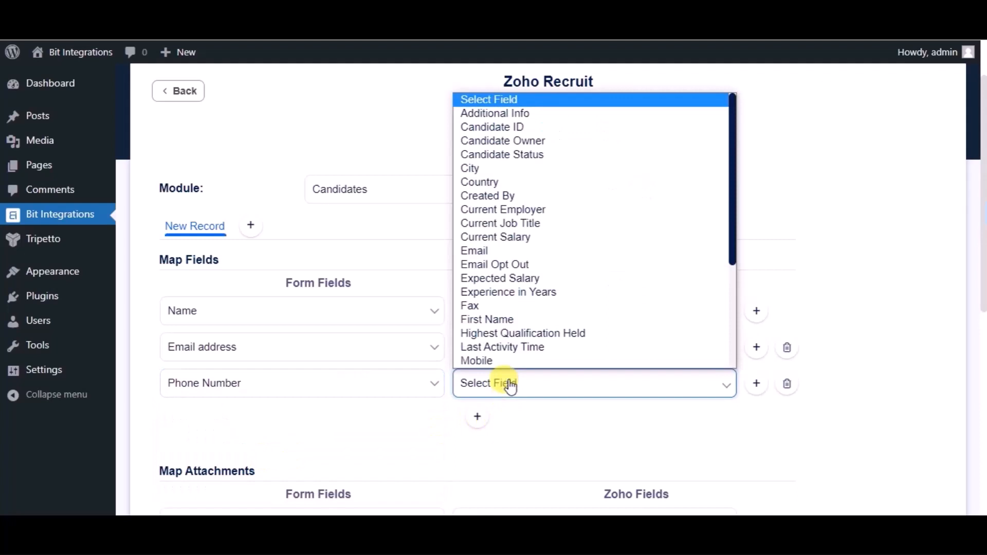
{"action": "left_click", "coordinate": [489, 359]}
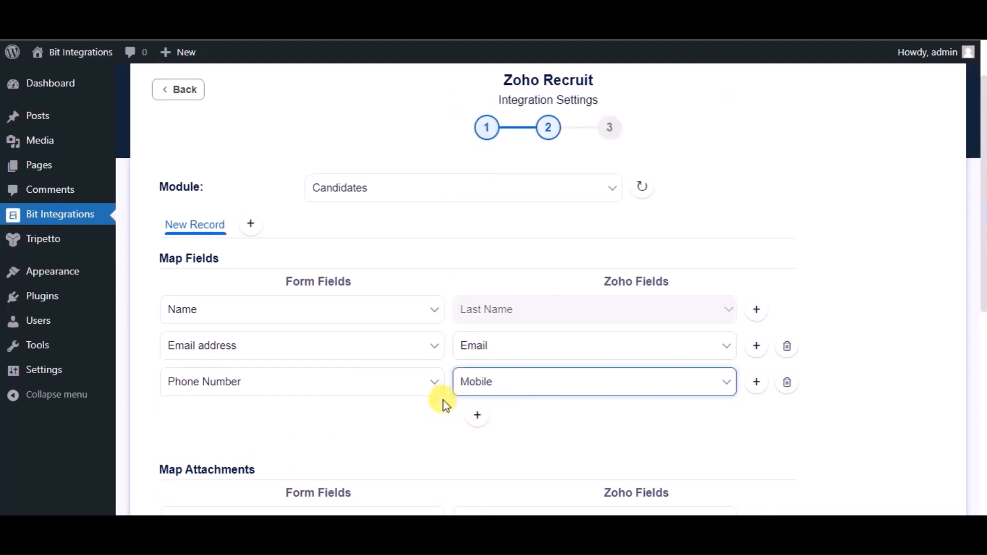
Continue to the third settings stage without attachments or extra actions, and finish and save the Zoho Recruit integration
{"action": "scroll", "coordinate": [443, 401], "scroll_direction": "down", "scroll_amount": 5}
{"action": "scroll", "coordinate": [443, 400], "scroll_direction": "down", "scroll_amount": 1}
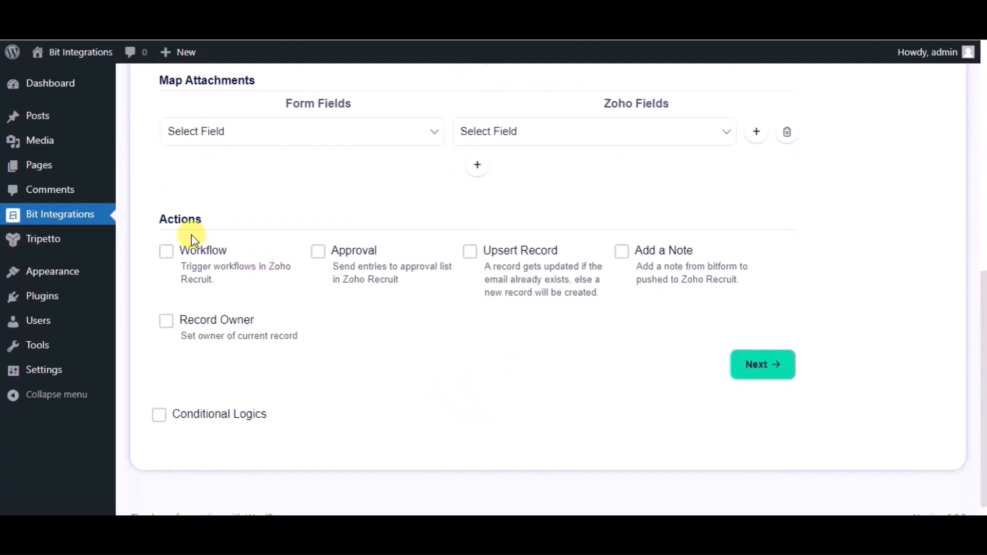
{"action": "scroll", "coordinate": [443, 403], "scroll_direction": "up", "scroll_amount": 1}
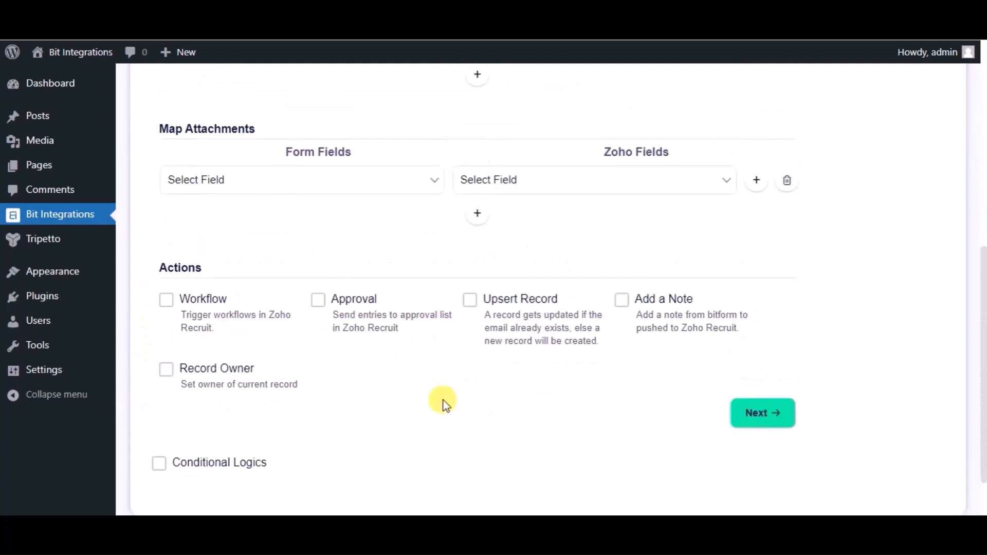
{"action": "scroll", "coordinate": [444, 400], "scroll_direction": "down", "scroll_amount": 1}
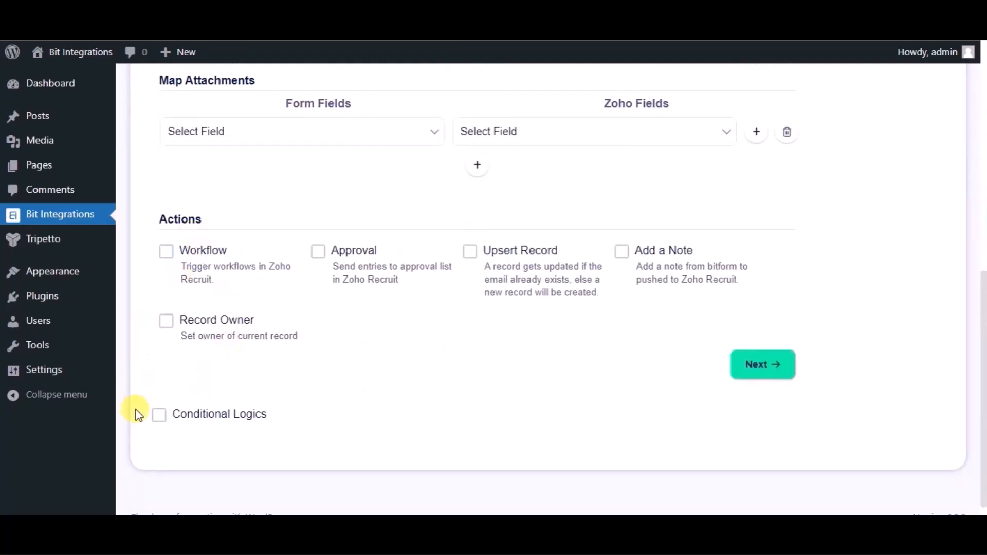
{"action": "left_click", "coordinate": [759, 370]}
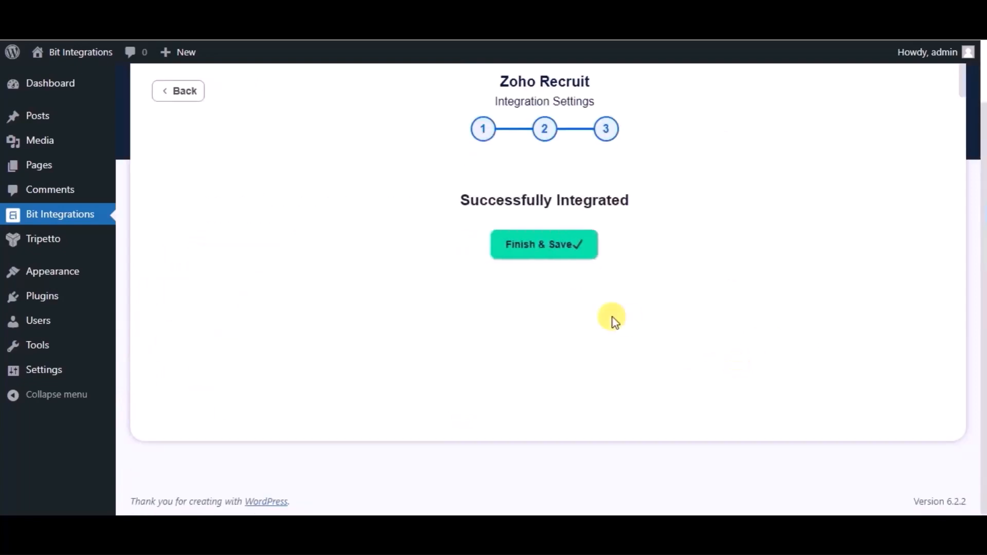
{"action": "left_click", "coordinate": [539, 255]}
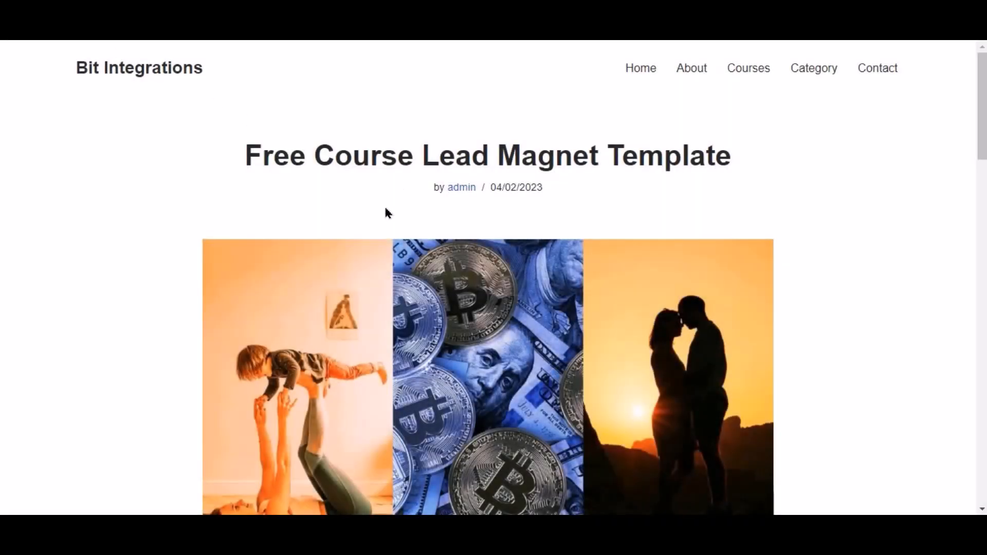
Sign up for free instant access on the Free Course Lead Magnet Template page to open its purchase form
{"action": "scroll", "coordinate": [379, 226], "scroll_direction": "down", "scroll_amount": 3}
{"action": "scroll", "coordinate": [374, 237], "scroll_direction": "down", "scroll_amount": 4}
{"action": "scroll", "coordinate": [386, 276], "scroll_direction": "down", "scroll_amount": 4}
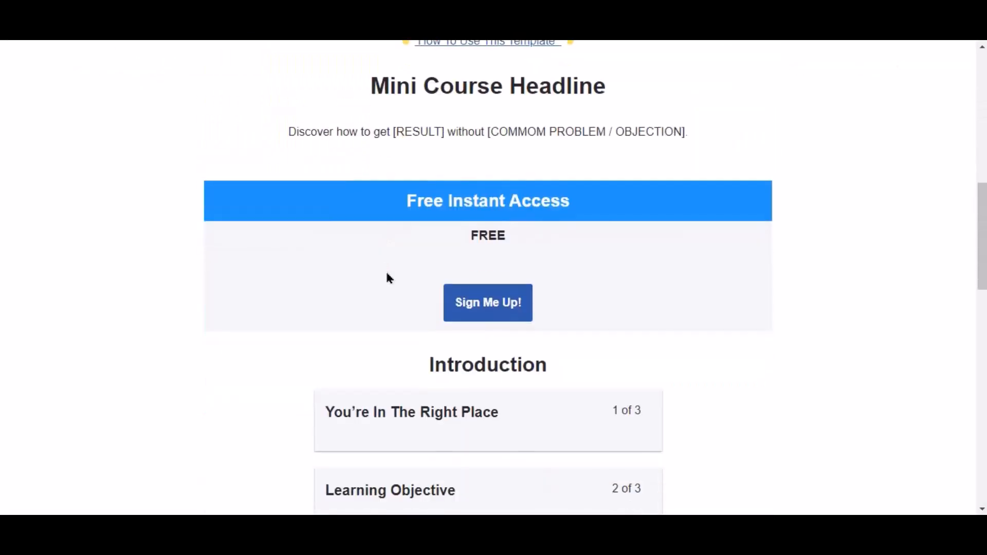
{"action": "left_click", "coordinate": [507, 307]}
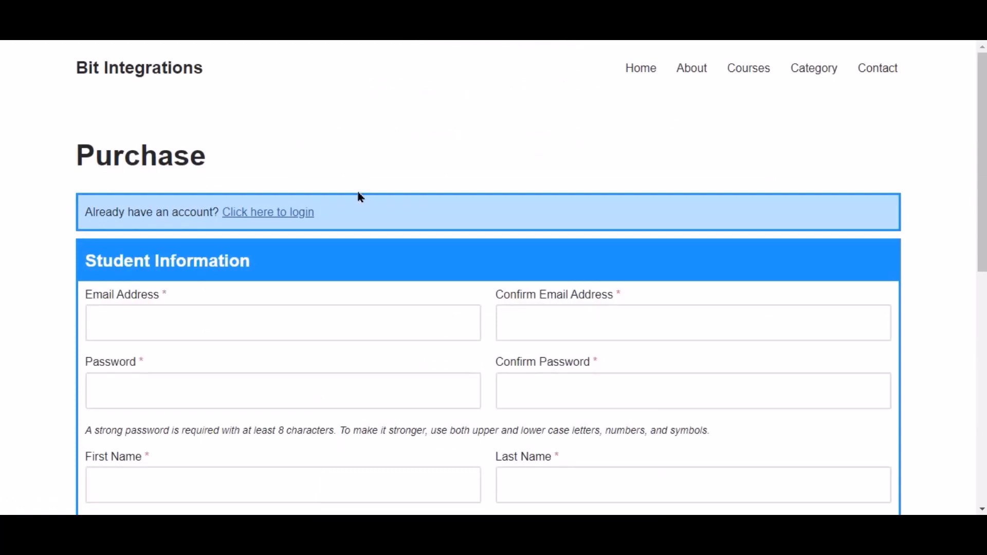
Log in to the existing student account on the purchase page with the account e-mail and password
{"action": "left_click", "coordinate": [262, 213]}
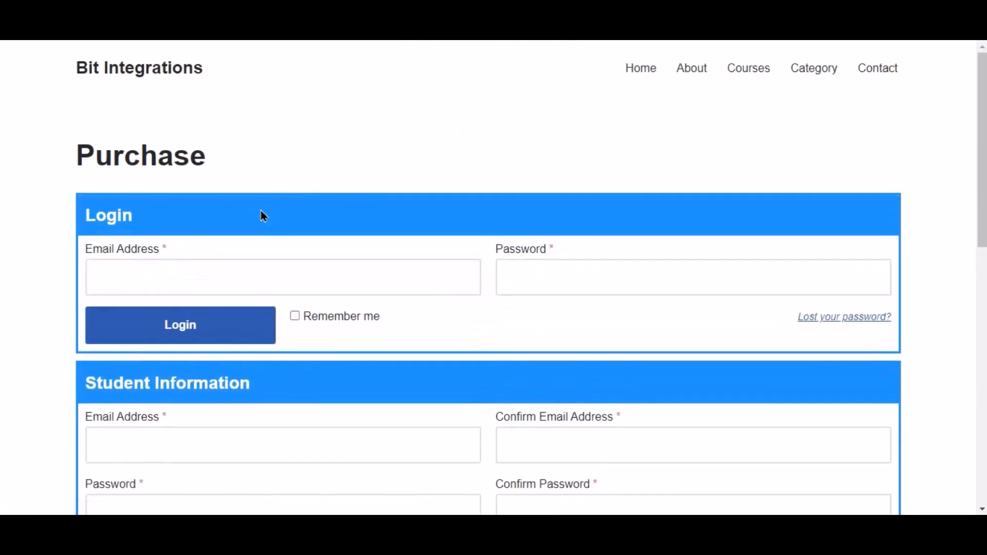
{"action": "left_click", "coordinate": [306, 269]}
{"action": "key", "text": "ctrl+v"}
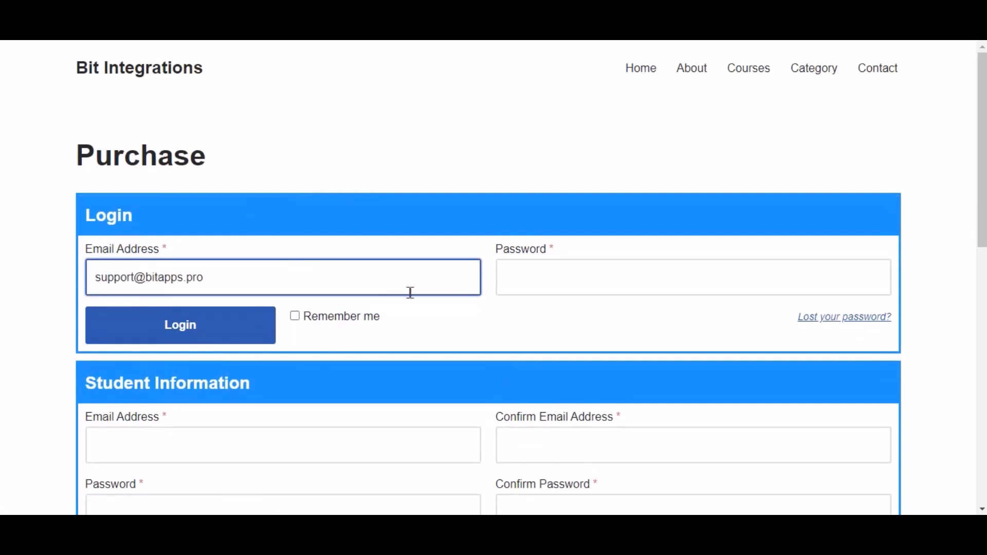
{"action": "left_click", "coordinate": [549, 286]}
{"action": "key", "text": "ctrl+v"}
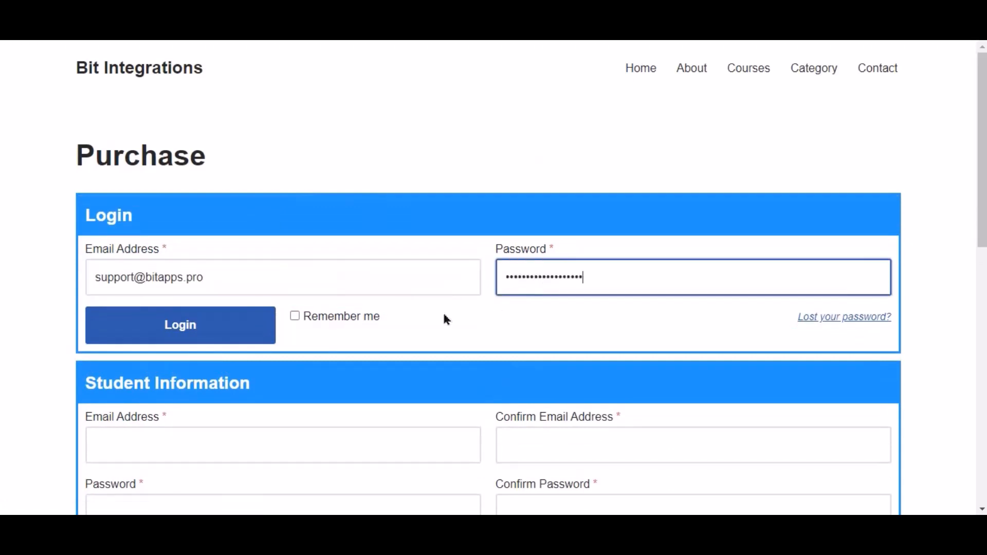
{"action": "left_click", "coordinate": [222, 330]}
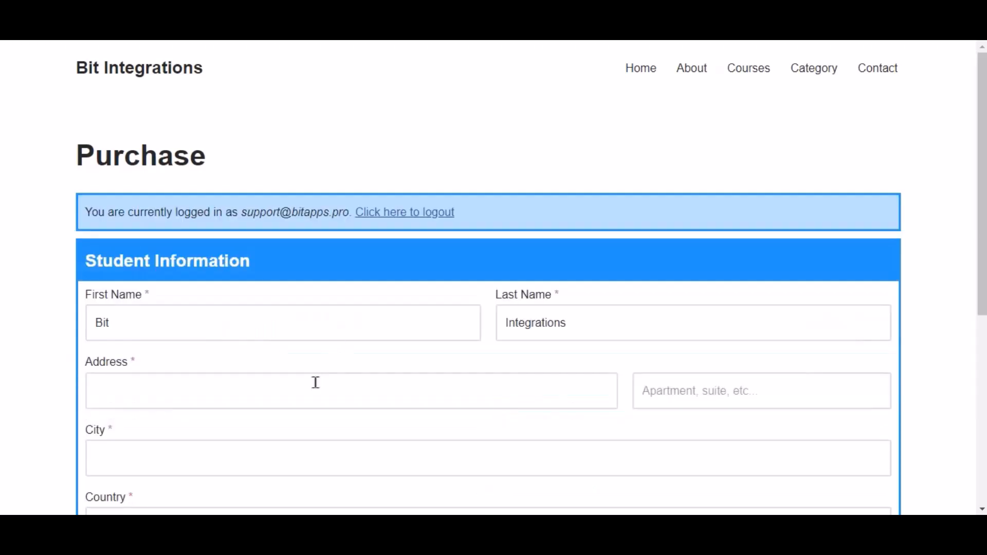
Enter the student's street address and city, and set the country to Bangladesh
{"action": "left_click", "coordinate": [316, 383]}
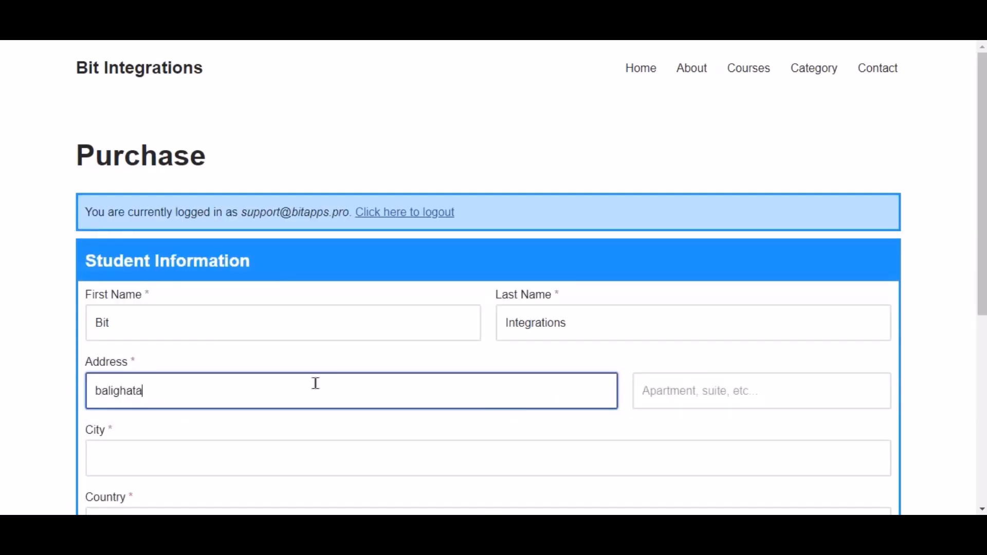
{"action": "scroll", "coordinate": [316, 384], "scroll_direction": "down", "scroll_amount": 3}
{"action": "left_click", "coordinate": [234, 275]}
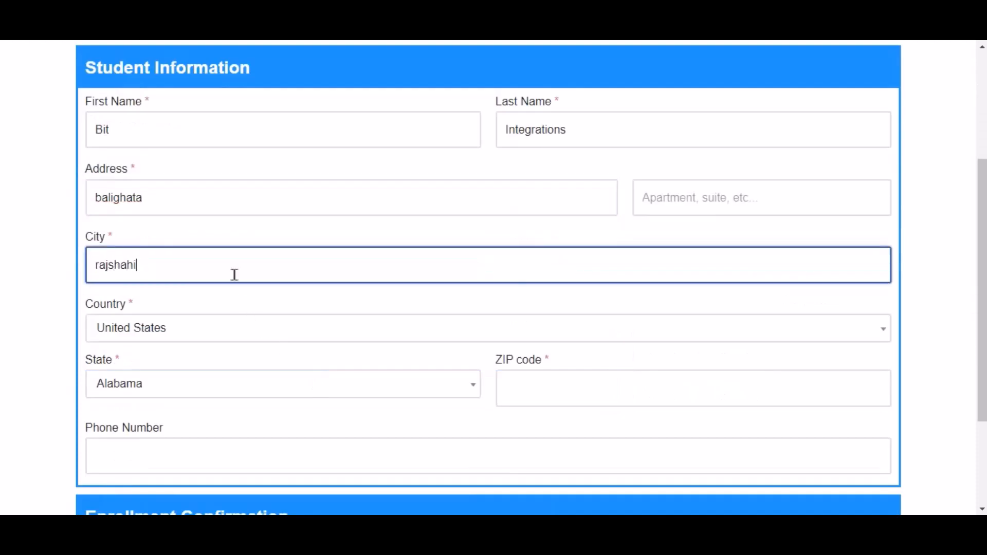
{"action": "left_click", "coordinate": [186, 329]}
{"action": "type", "text": "ban"}
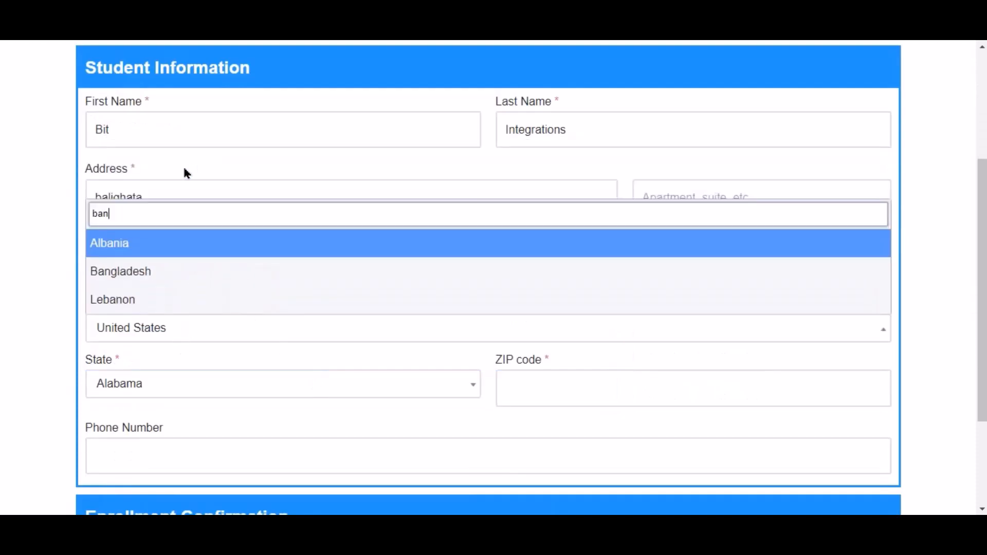
{"action": "left_click", "coordinate": [159, 261]}
Select the student's state or region and fill in the postal code
{"action": "left_click", "coordinate": [302, 392]}
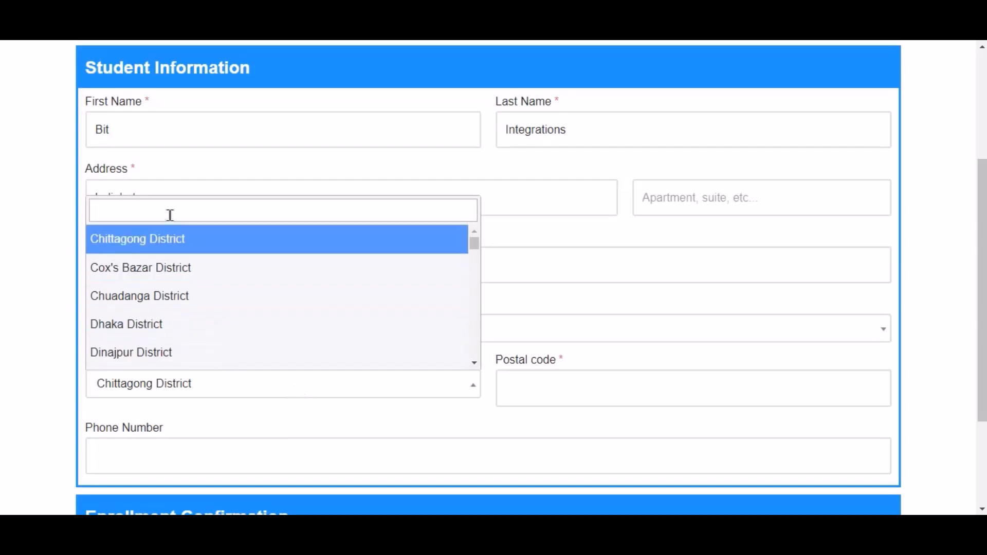
{"action": "type", "text": "rah"}
{"action": "key", "text": "BackSpace"}
{"action": "type", "text": "j"}
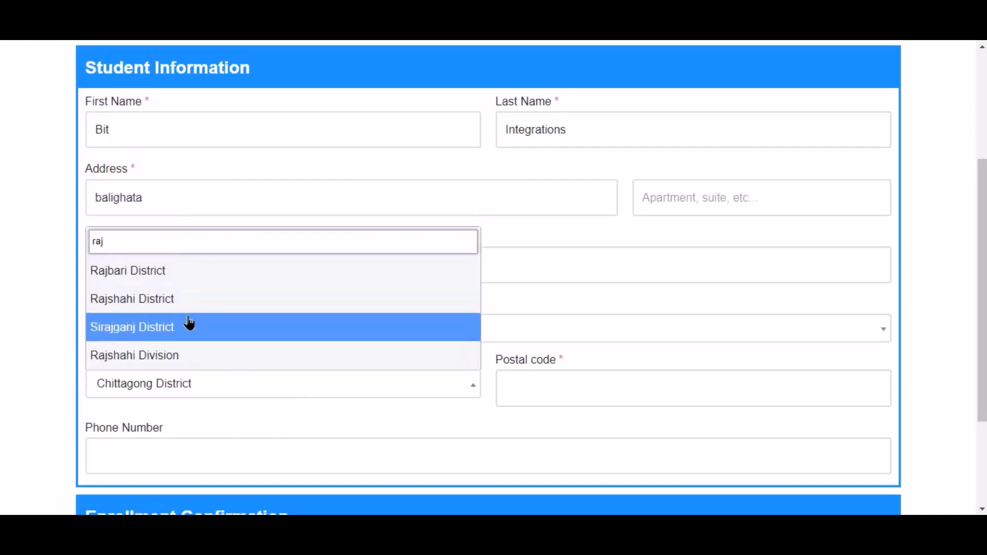
{"action": "left_click", "coordinate": [200, 297]}
{"action": "left_click", "coordinate": [585, 402]}
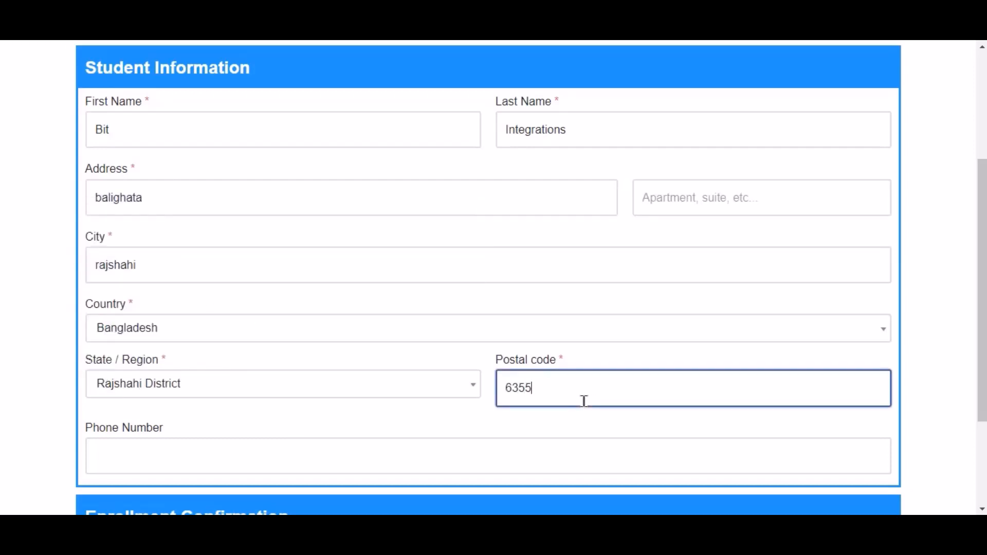
Fill in the student's phone number and submit the course enrollment
{"action": "scroll", "coordinate": [585, 401], "scroll_direction": "down", "scroll_amount": 3}
{"action": "left_click", "coordinate": [459, 308]}
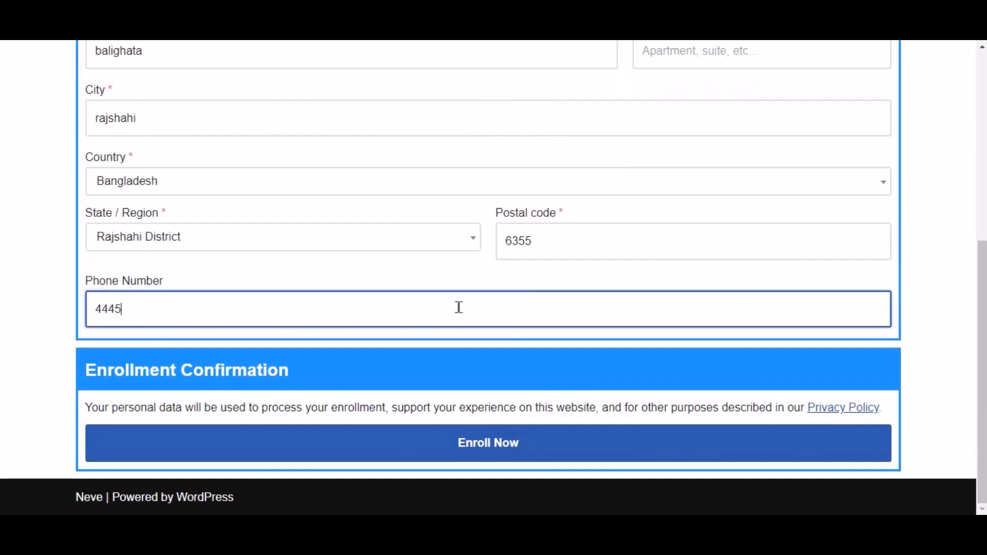
{"action": "left_click", "coordinate": [526, 451]}
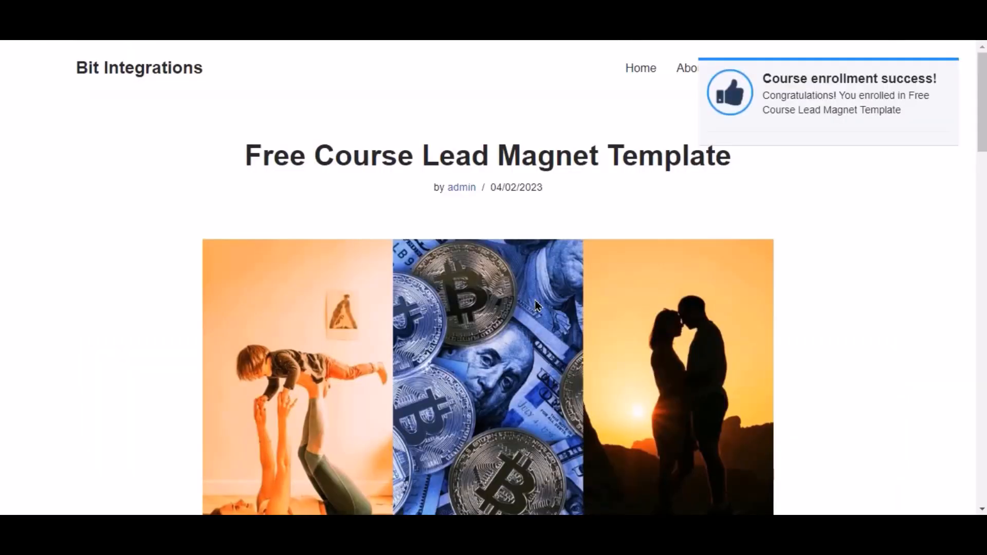
Switch to Zoho Recruit and reload the All Candidates list to check for the new enrollment
{"action": "mouse_move", "coordinate": [835, 66]}
{"action": "scroll", "coordinate": [758, 198], "scroll_direction": "down", "scroll_amount": 10}
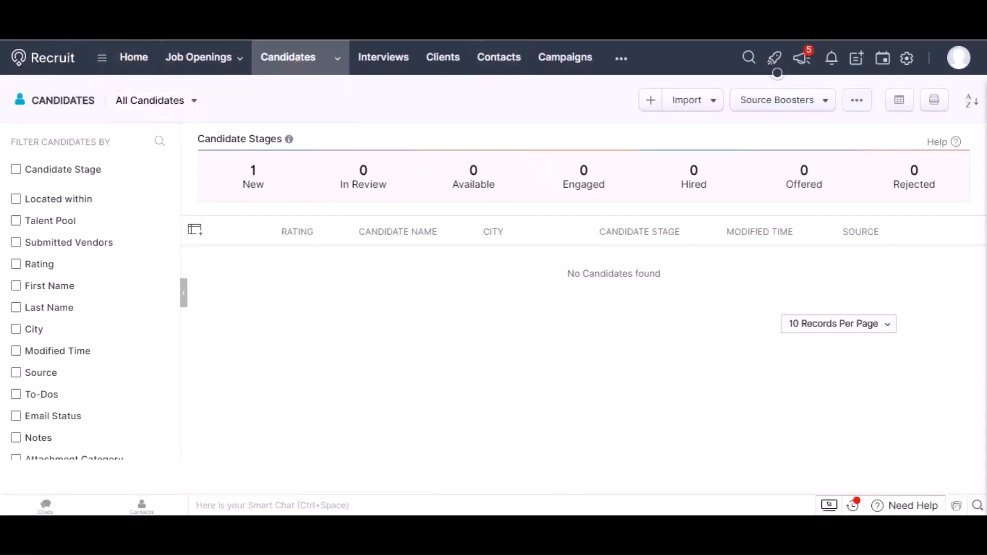
{"action": "left_click", "coordinate": [54, 34]}
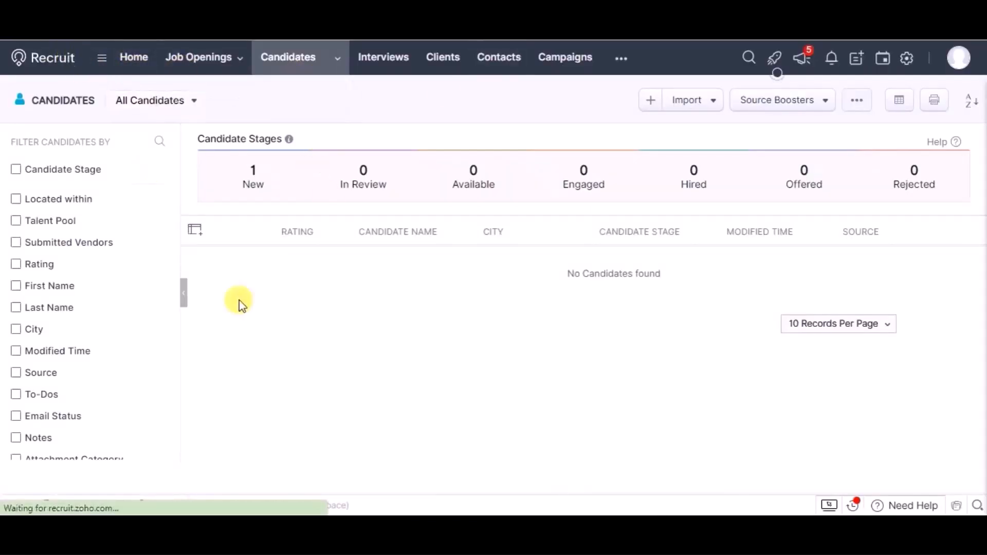